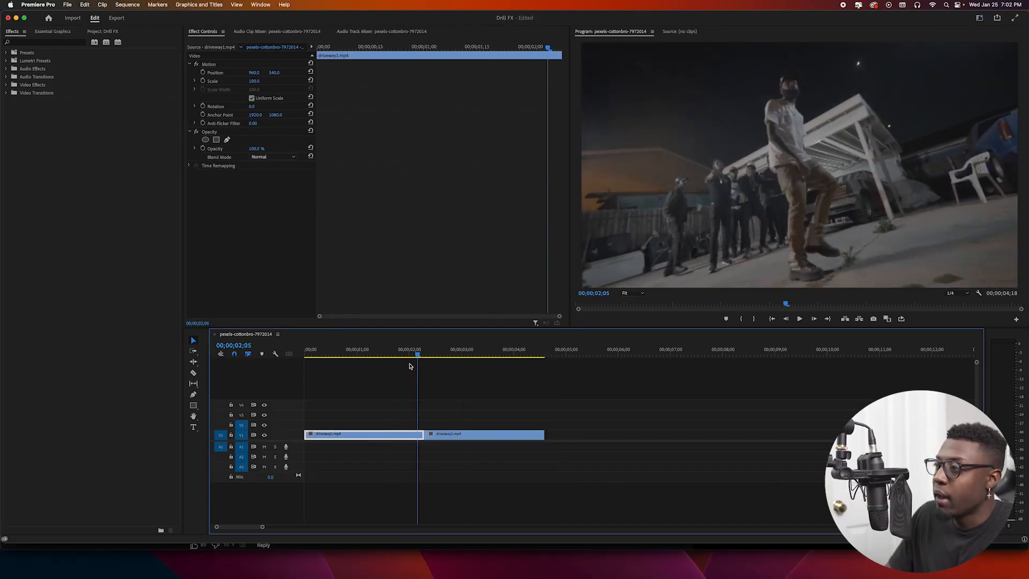
Step: Play the sequence through the cut between the two driveway clips to review the raw edit
key("space")
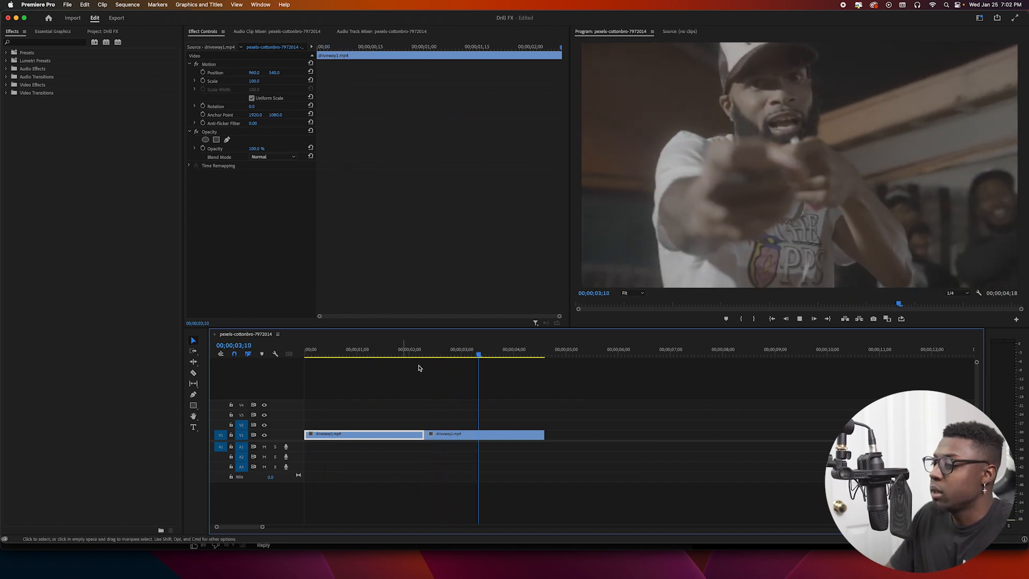
key("space")
left_click_drag(469, 355, 459, 356)
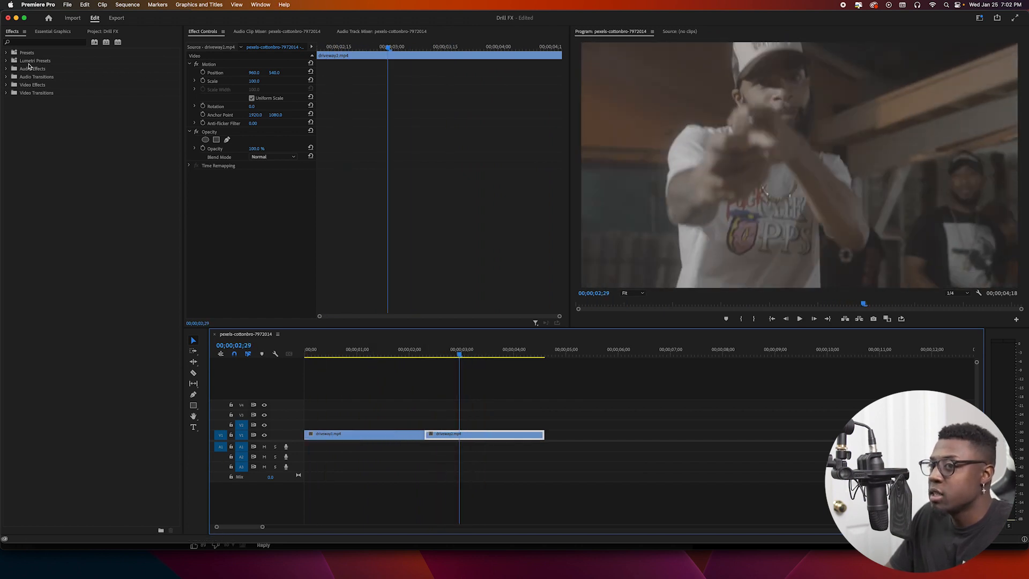
Step: Examine the flash, flicker, punch, shake and white flash presets in the AKV Drill FX Presets collection
left_click(7, 52)
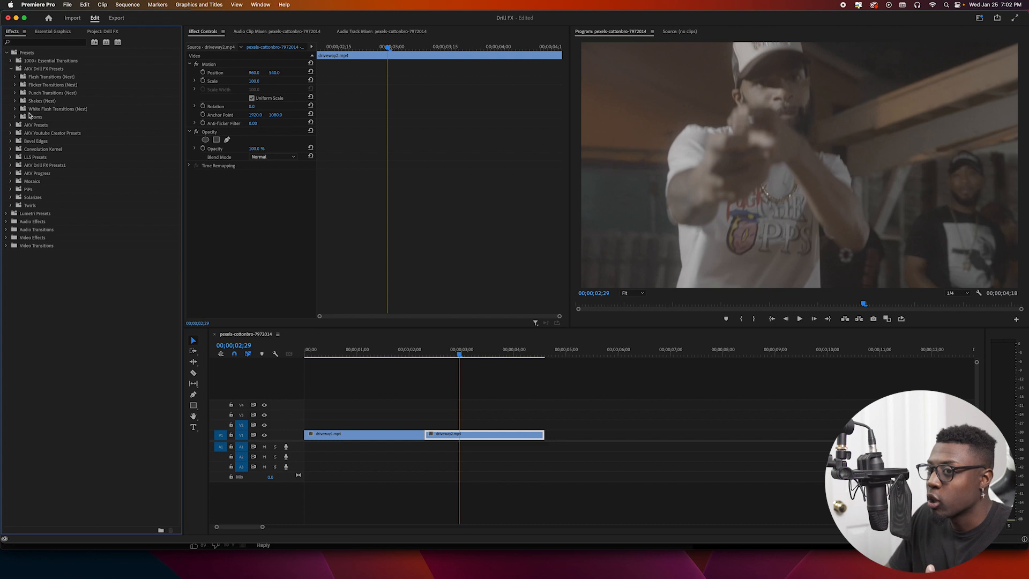
left_click(15, 110)
left_click(15, 101)
left_click(15, 92)
left_click(15, 84)
left_click(15, 76)
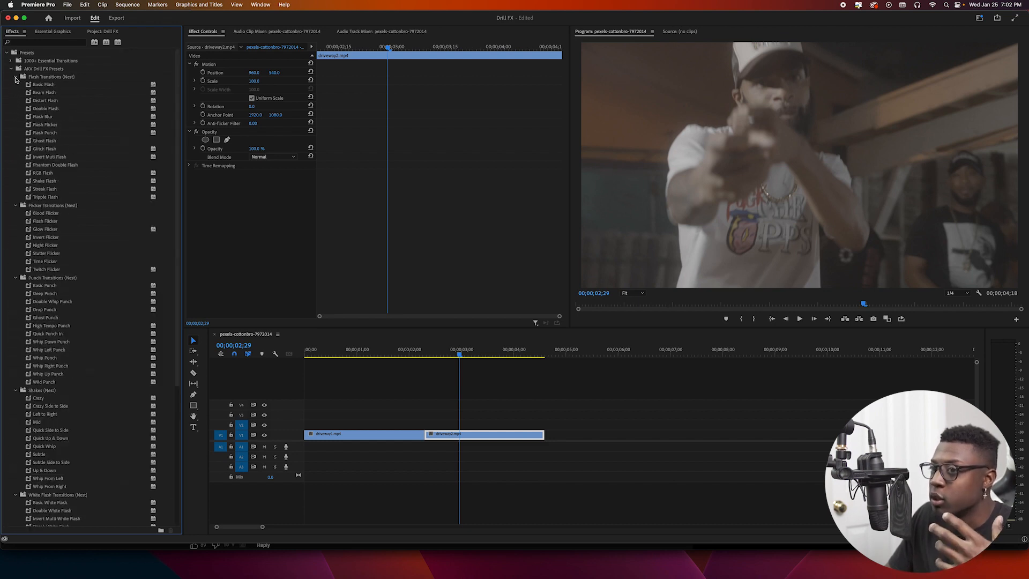
scroll(91, 209, "down", 10)
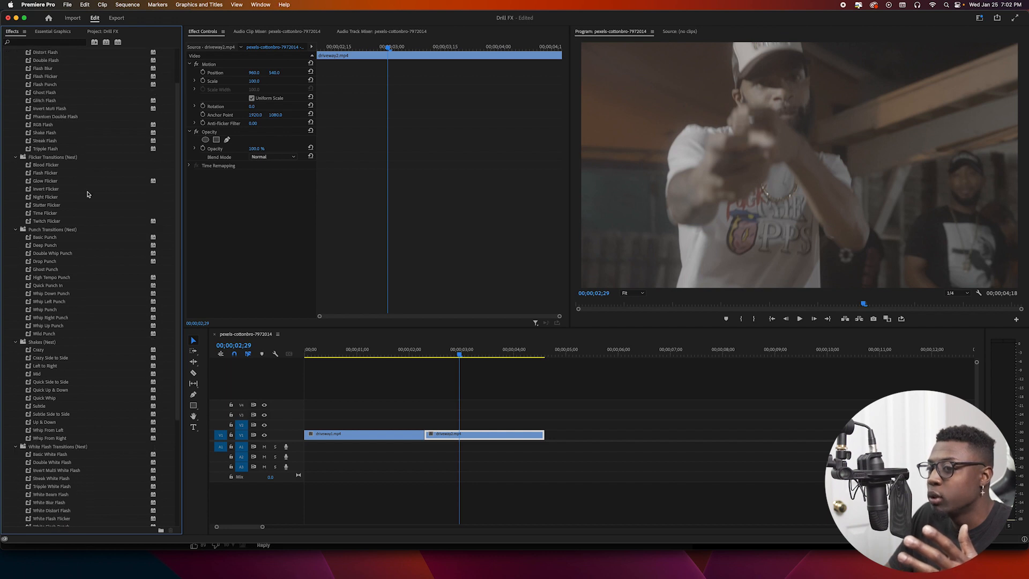
scroll(94, 213, "up", 10)
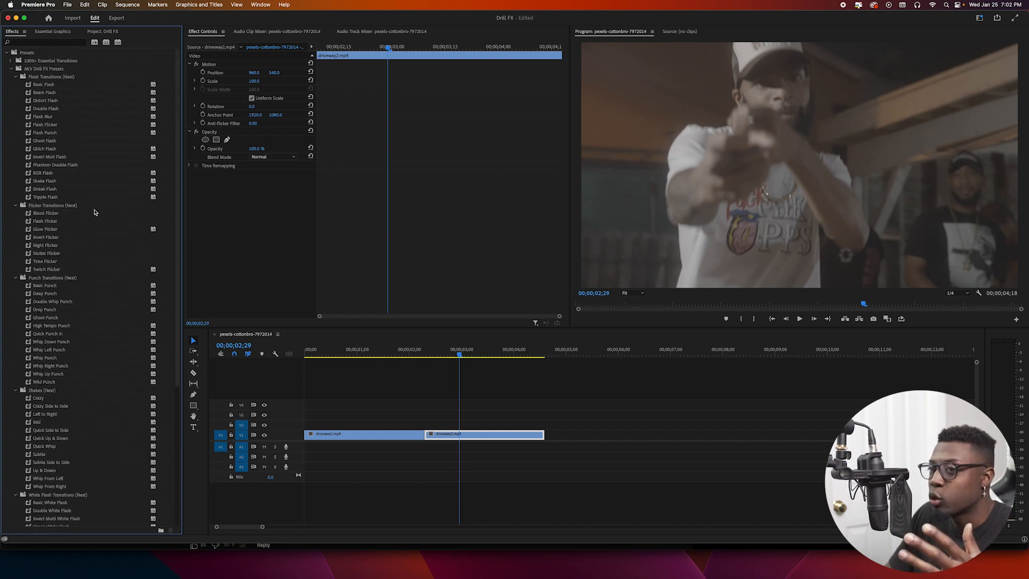
left_click(15, 77)
left_click(15, 84)
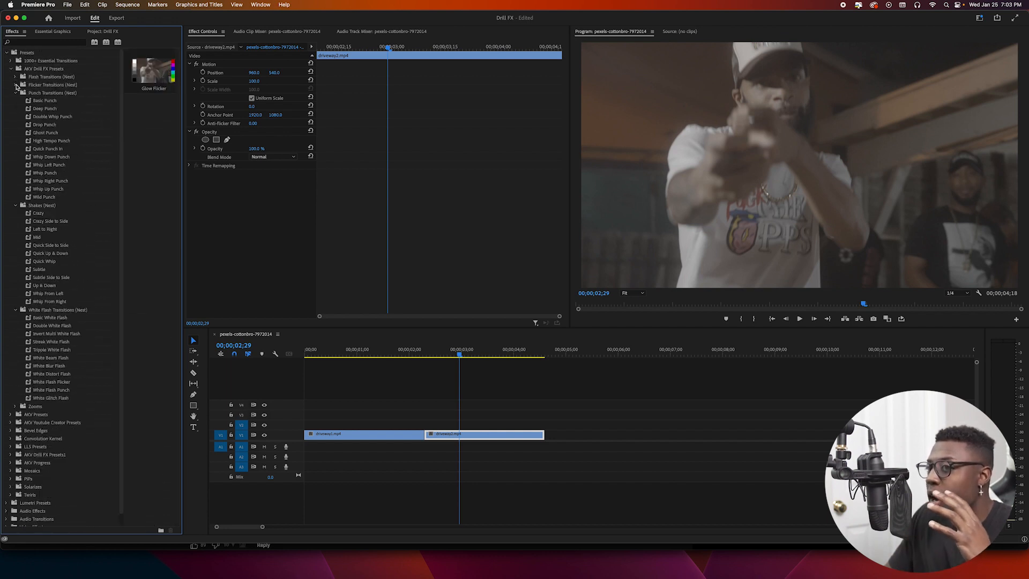
left_click(16, 93)
left_click(16, 101)
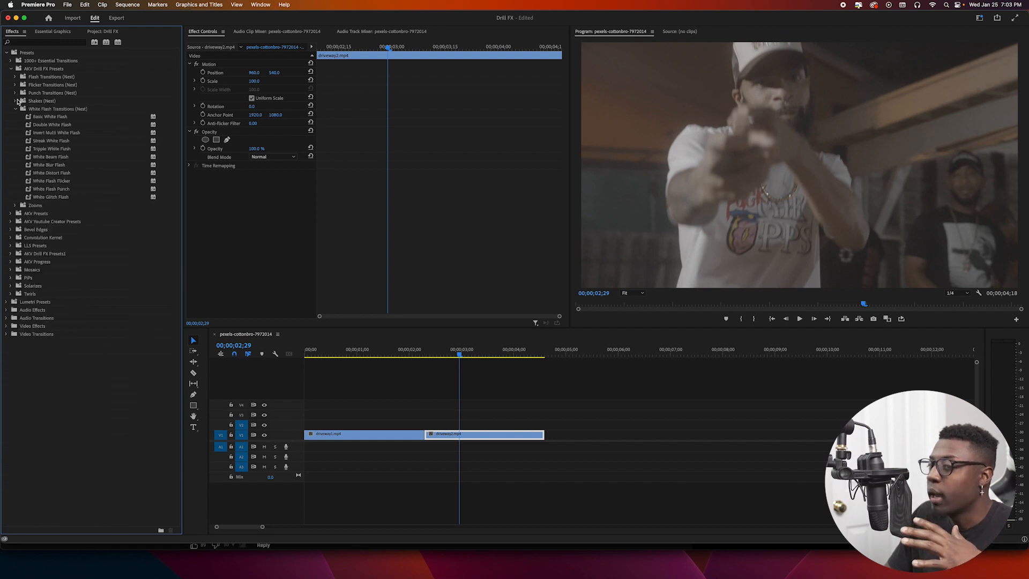
left_click(16, 108)
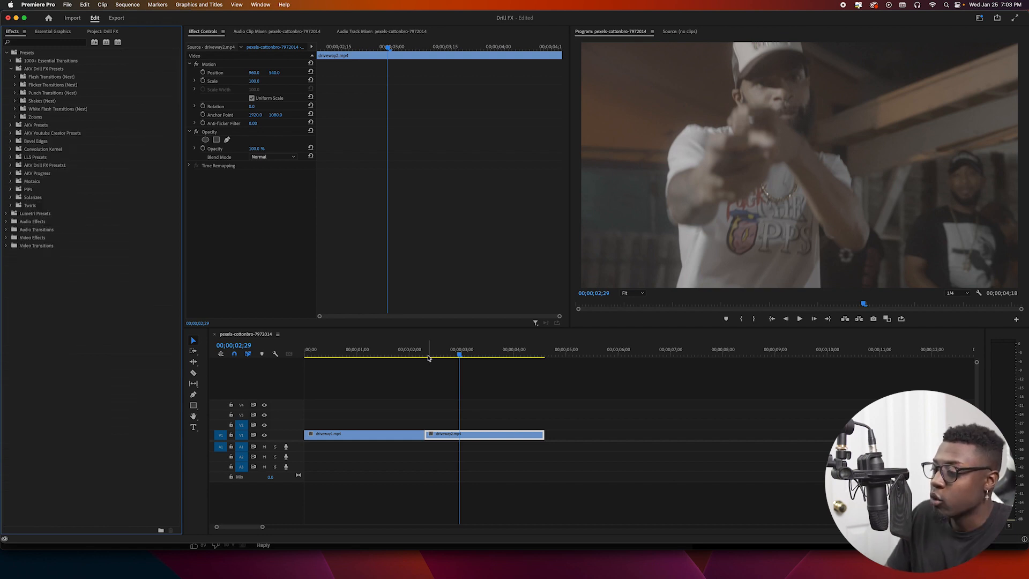
Step: Place the playhead on the cut between the two clips and check the five-frame offsets on both sides of it
left_click_drag(427, 355, 427, 356)
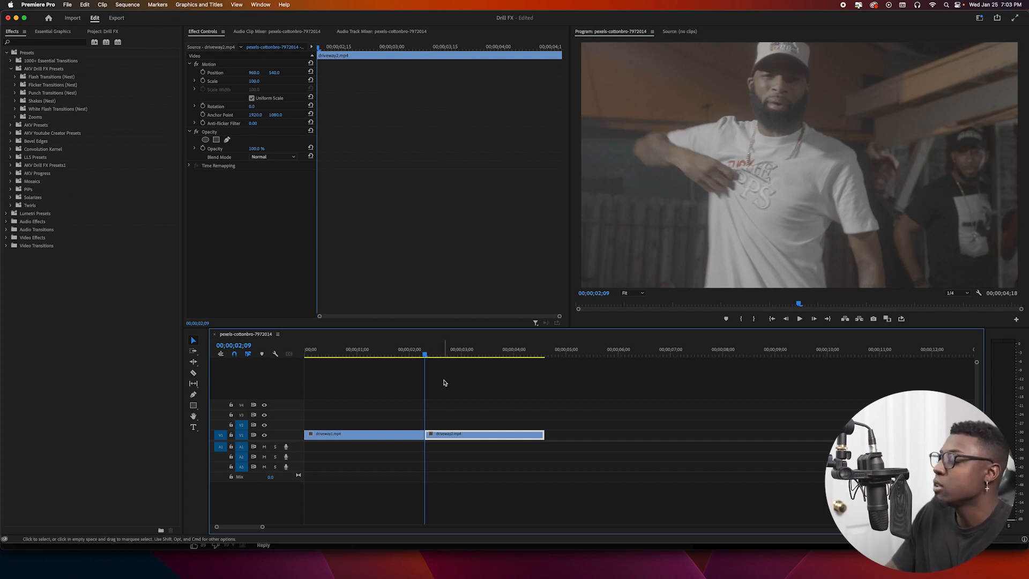
key("equal")
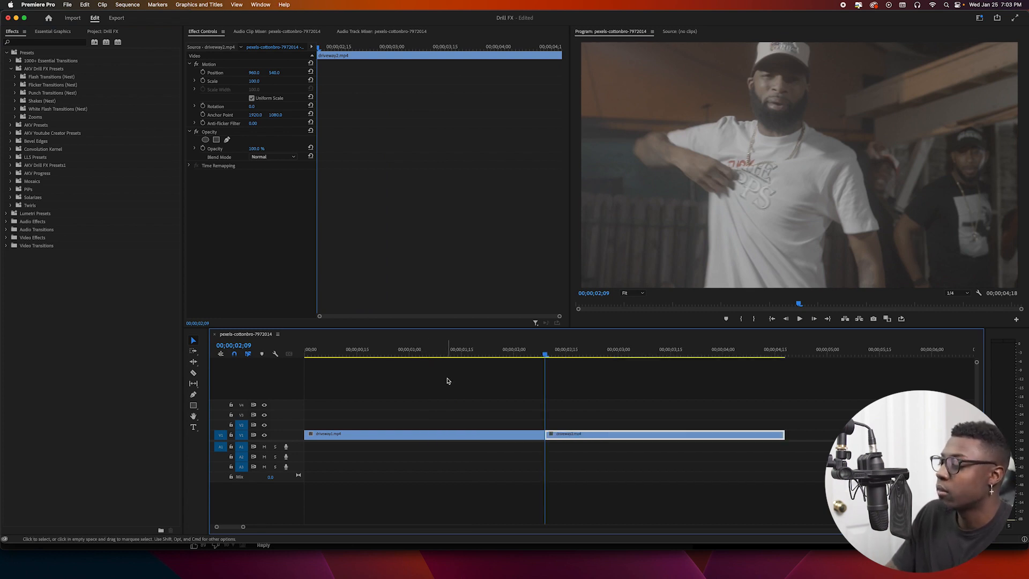
left_click(546, 435)
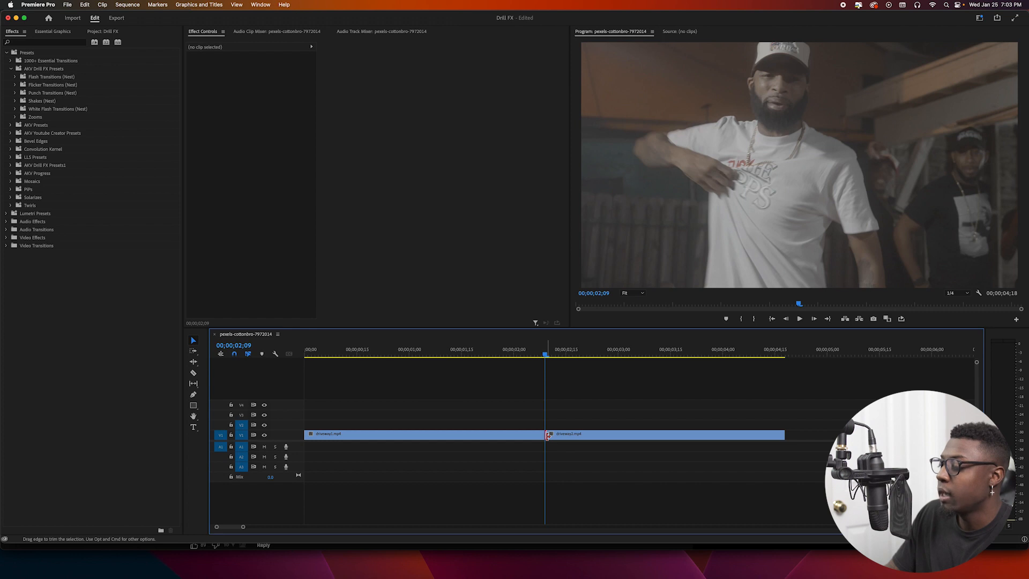
key("shift+Left")
key("shift+Left")
key("shift+Right")
key("shift+Right")
key("shift+Right")
key("shift+Left")
key("shift+Left")
key("shift+Left")
key("shift+Right")
key("shift+Right")
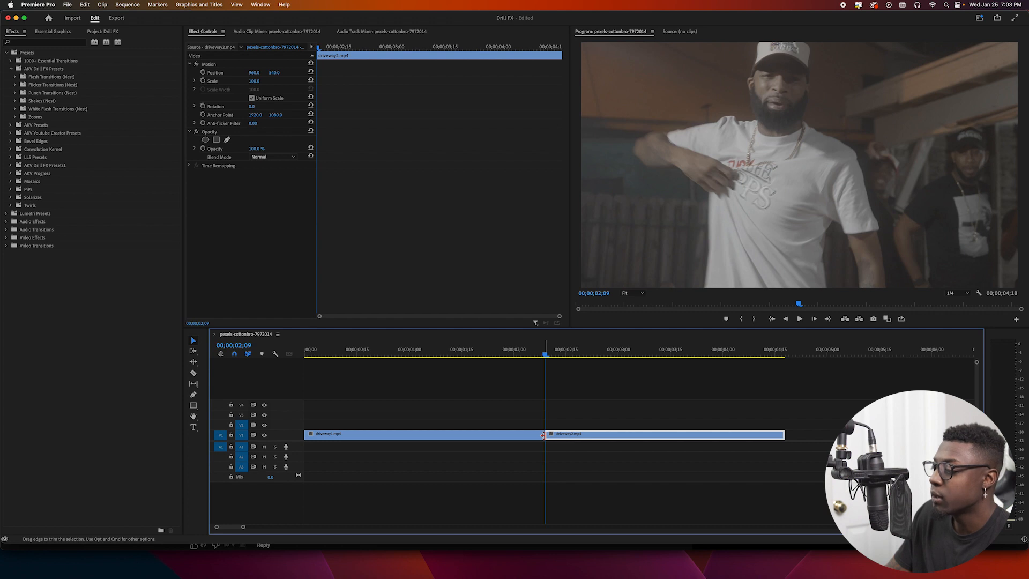
Step: Split the first clip five frames before the cut, at 00;00;02;04, and the second clip five frames after it, at 00;00;02;14
left_click(532, 436)
key("shift+Left")
key("c")
left_click(527, 434)
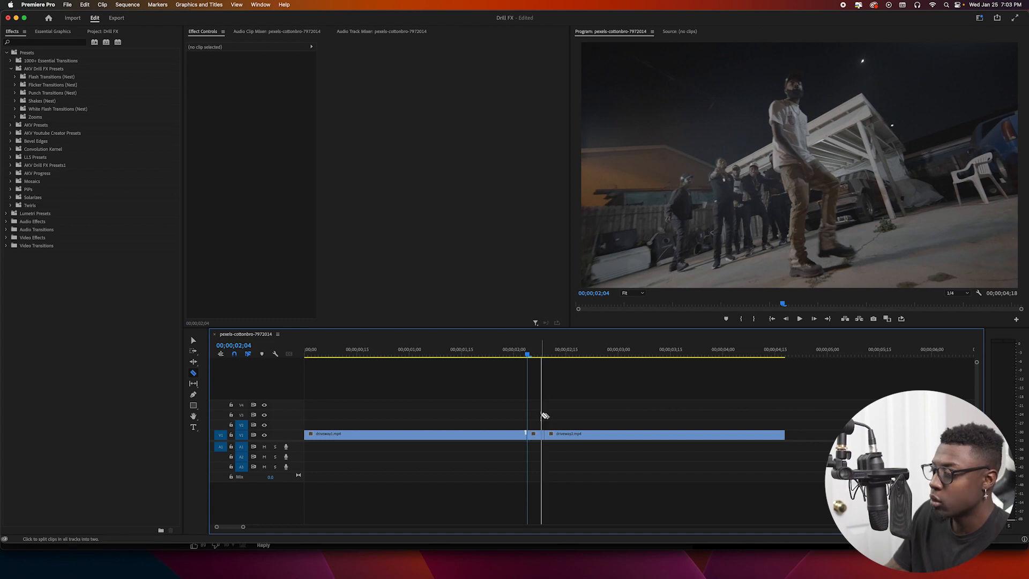
key("shift+Right")
key("shift+Right")
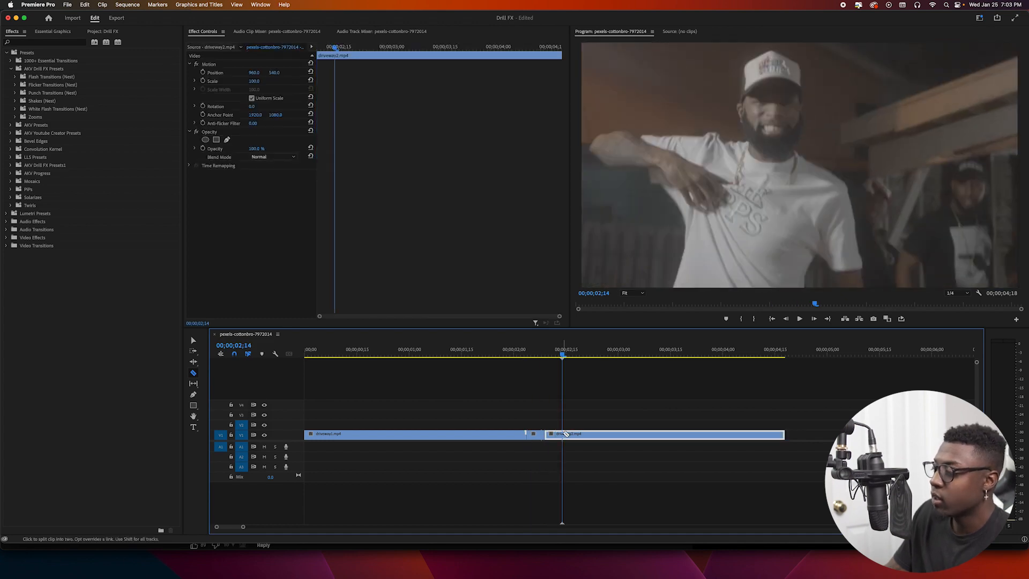
left_click(564, 433)
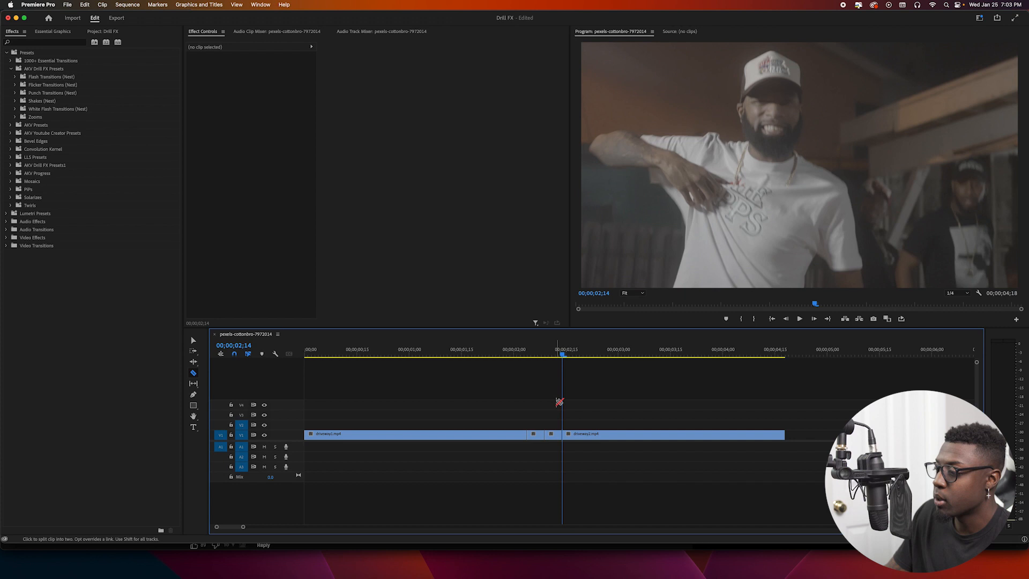
Step: Nest the two short pieces around the cut into one sequence with the default name, and play across it
key("v")
left_click_drag(552, 421, 534, 455)
right_click(535, 439)
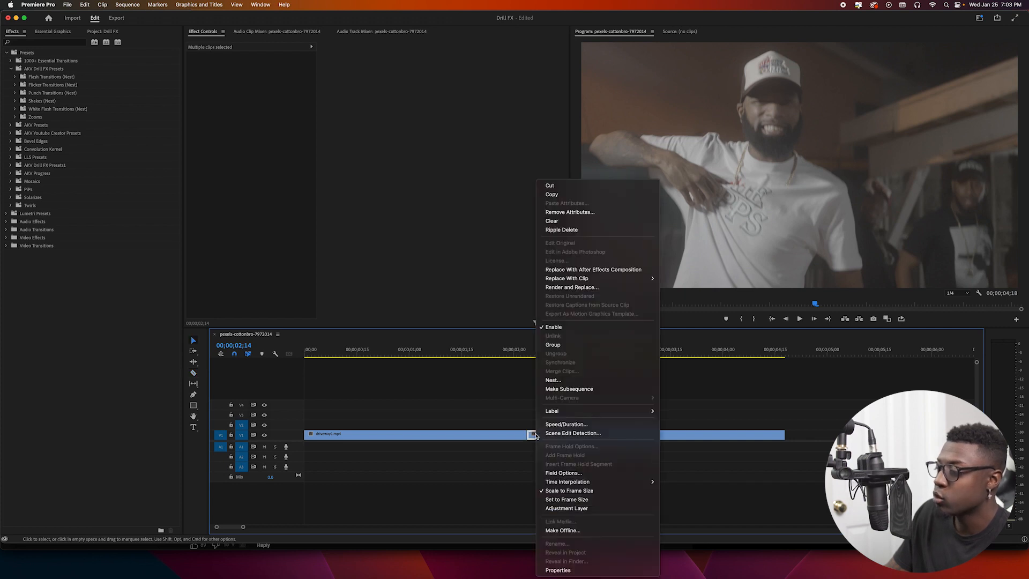
left_click(552, 384)
key("Return")
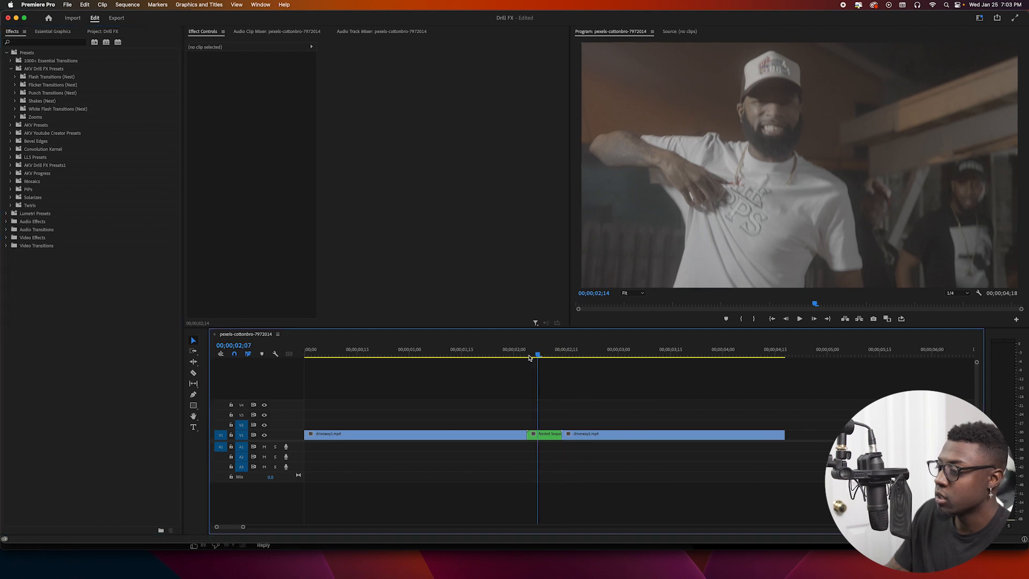
left_click(524, 357)
key("space")
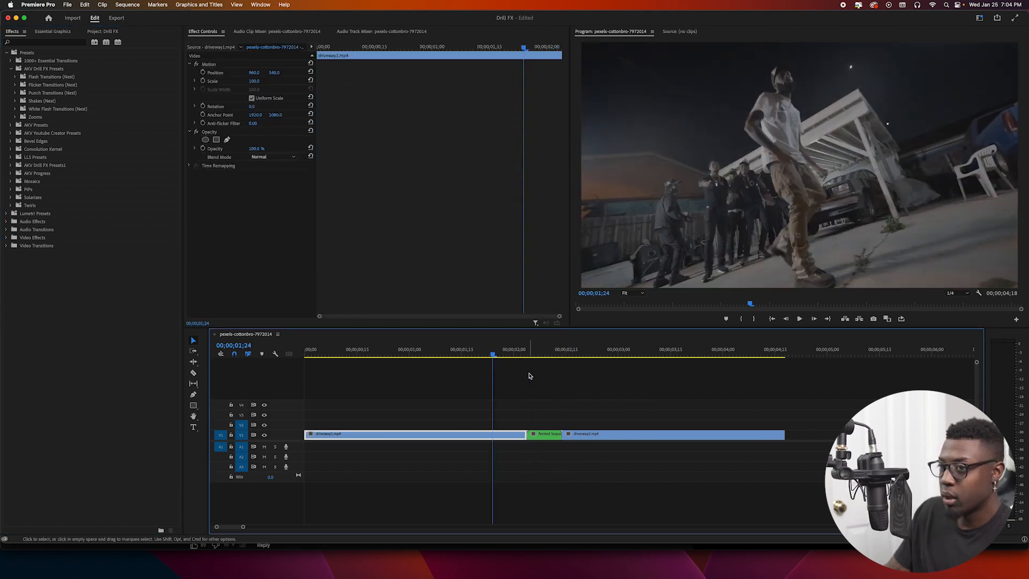
Step: Try the Basic Flash preset from Flash Transitions on the nested sequence and preview the transition
left_click(15, 77)
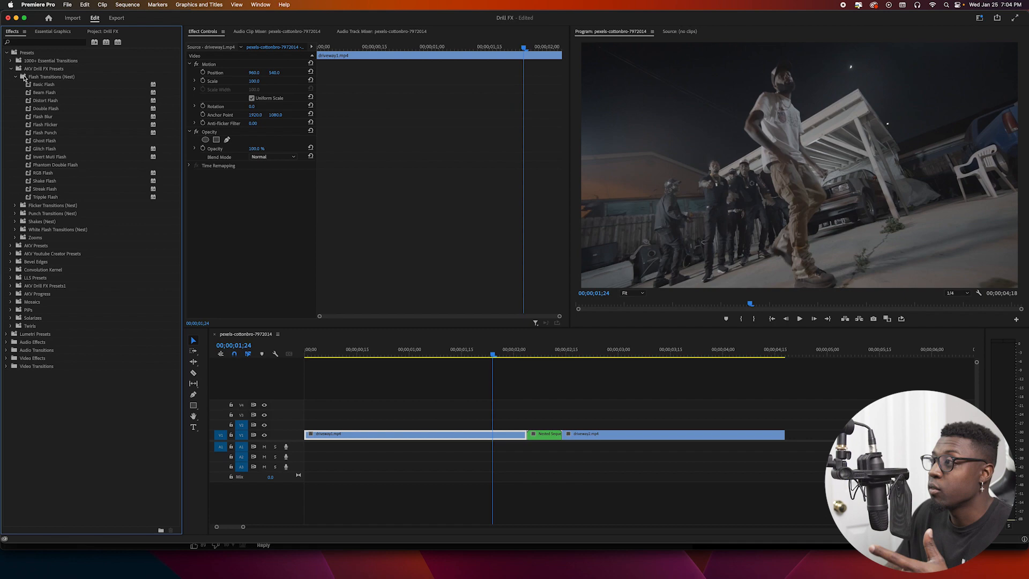
left_click_drag(40, 86, 468, 427)
left_click_drag(469, 427, 542, 434)
key("space")
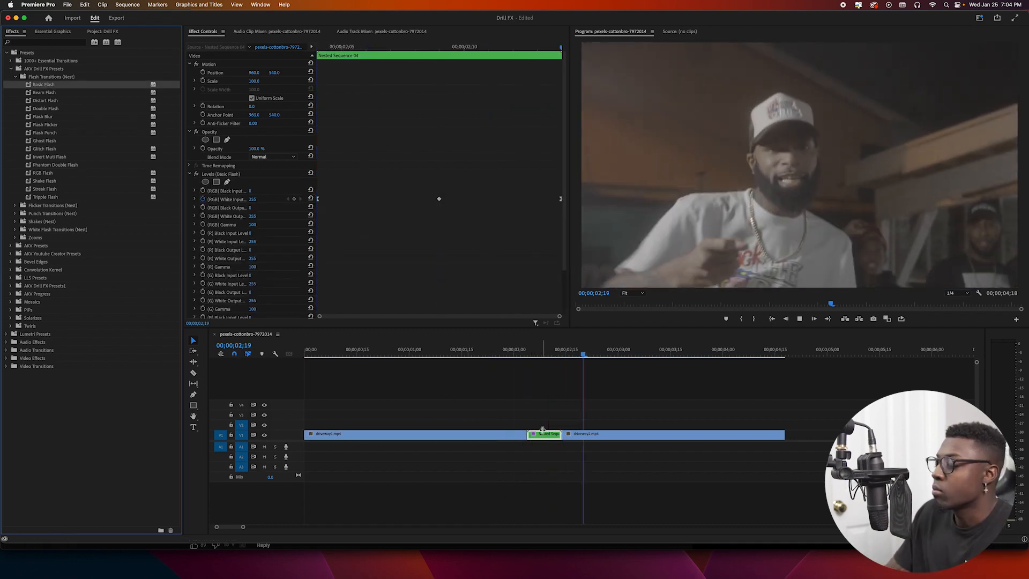
key("space")
left_click(514, 349)
key("space")
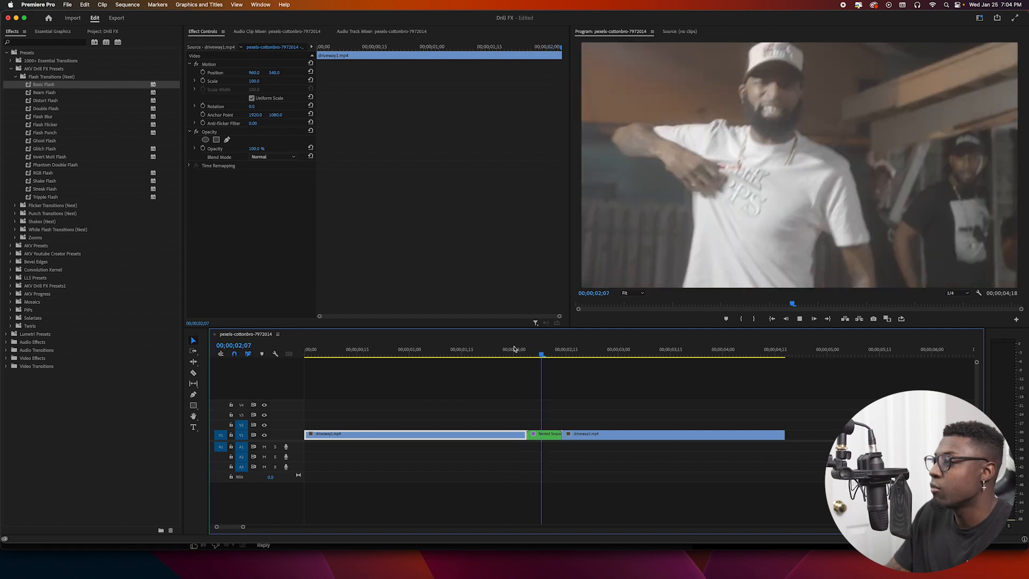
key("space")
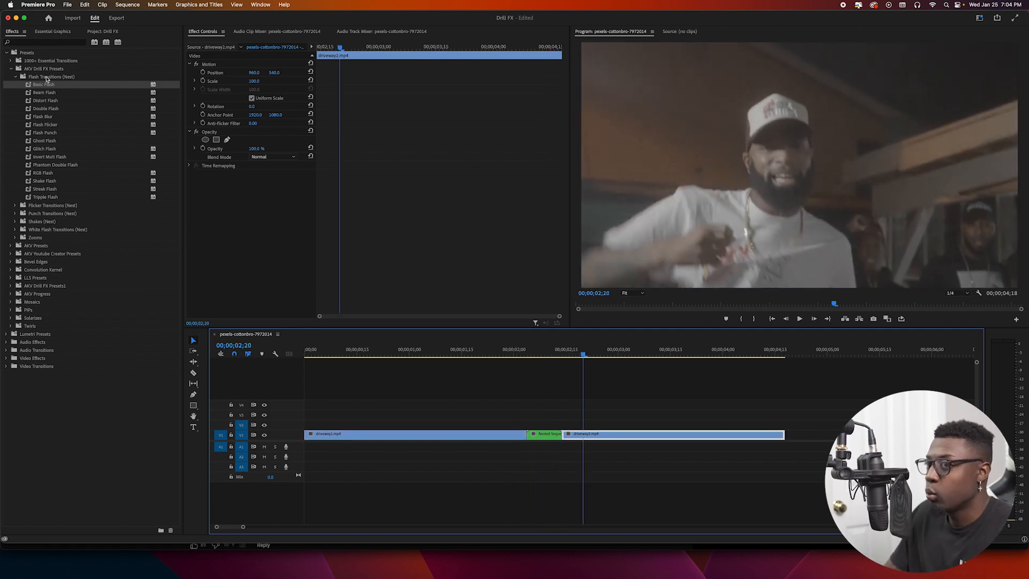
Step: Try the Basic White Flash preset from White Flash Transitions on the nested sequence and preview it
left_click(16, 77)
left_click(15, 108)
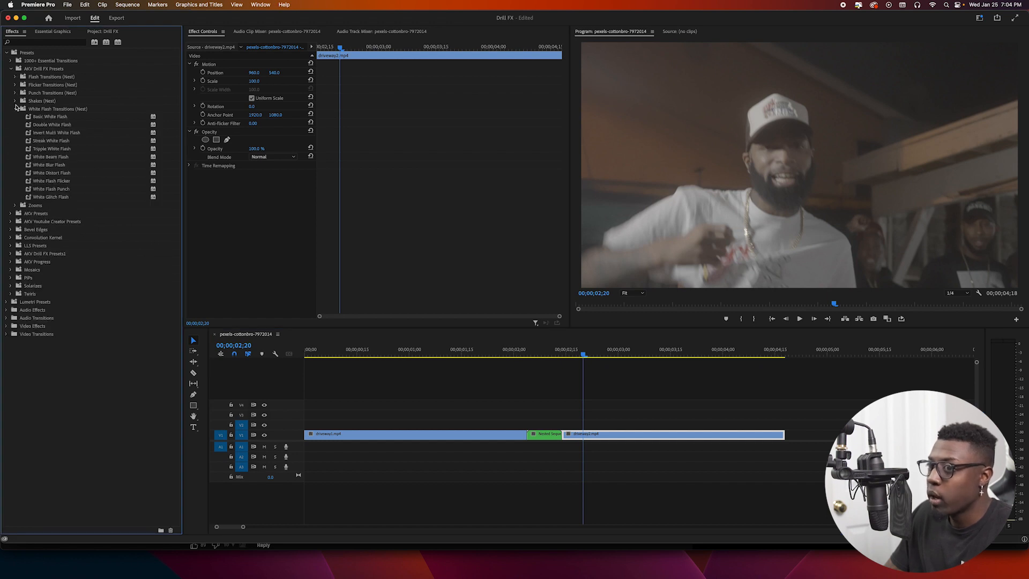
left_click(39, 118)
left_click_drag(407, 249, 541, 437)
left_click(514, 349)
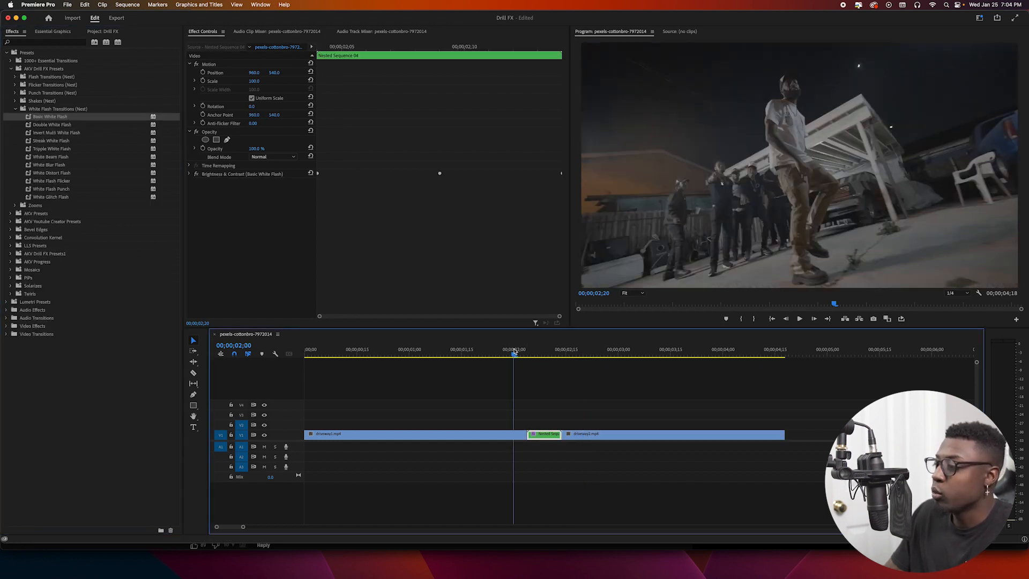
key("space")
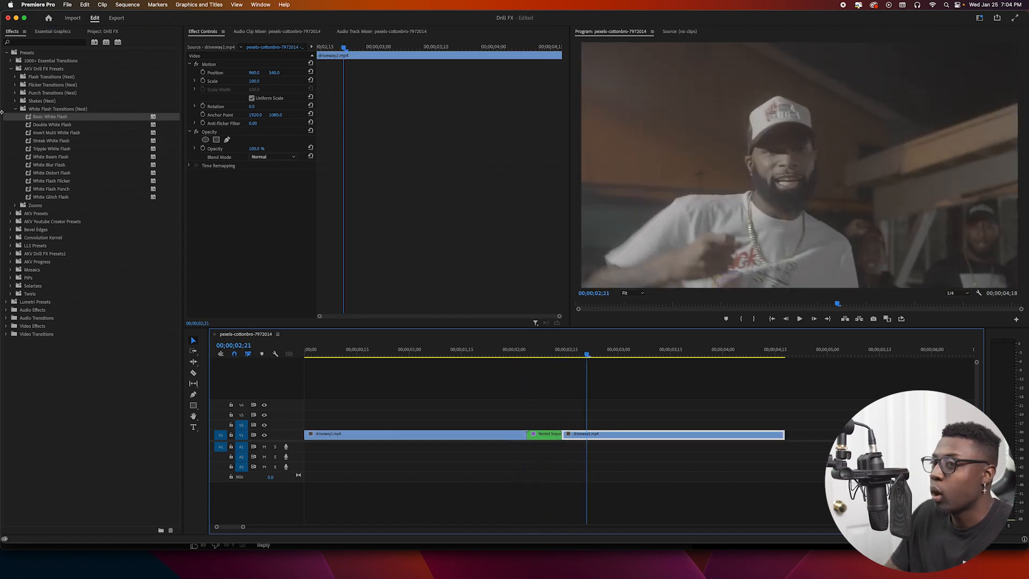
Step: Try the Subtle preset from the Shakes group on the nested sequence and preview the shake across the cut
left_click(15, 109)
left_click(15, 101)
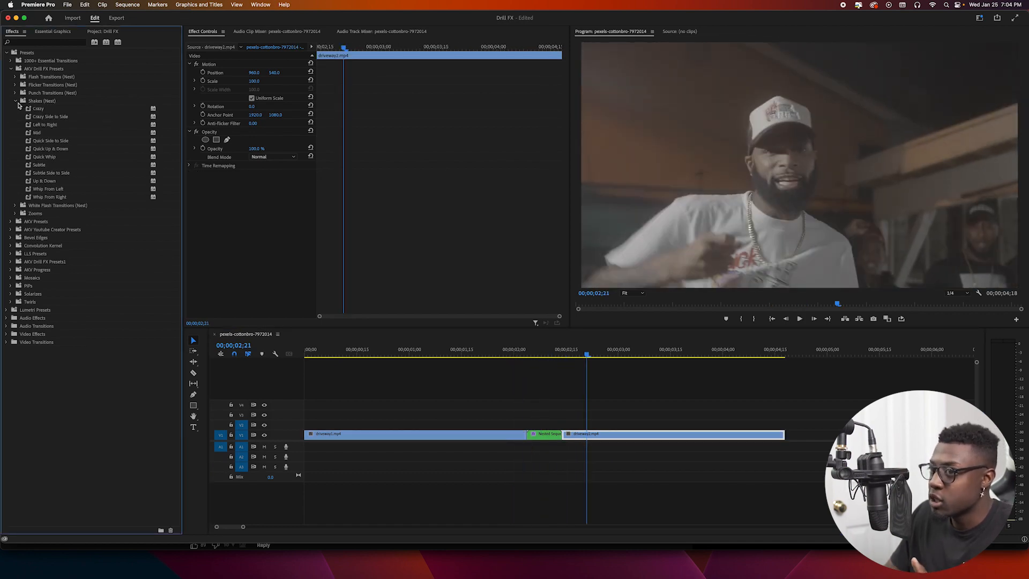
left_click_drag(36, 108, 512, 404)
left_click(48, 133)
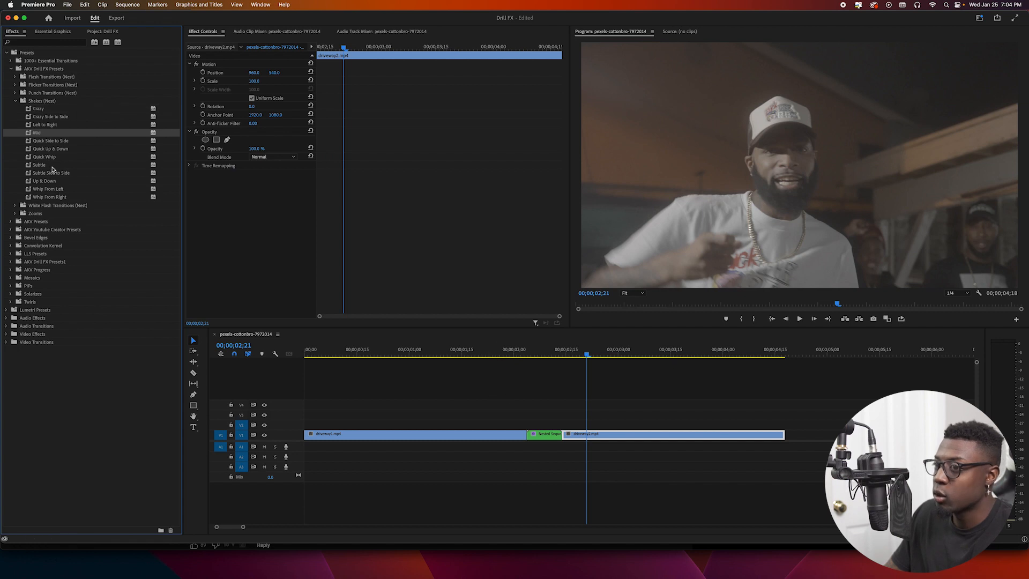
left_click_drag(52, 165, 476, 354)
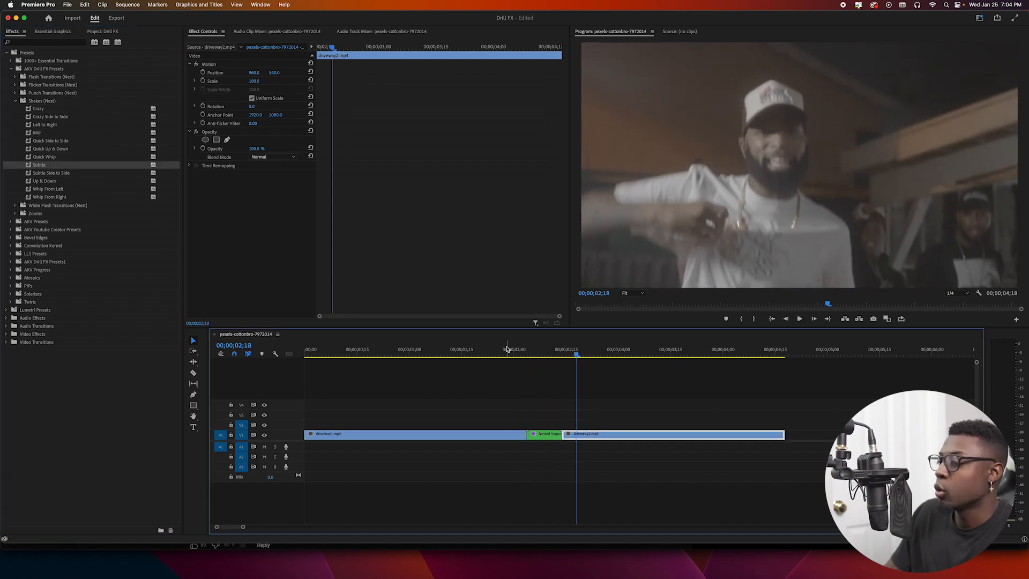
left_click(506, 349)
left_click_drag(506, 348, 572, 348)
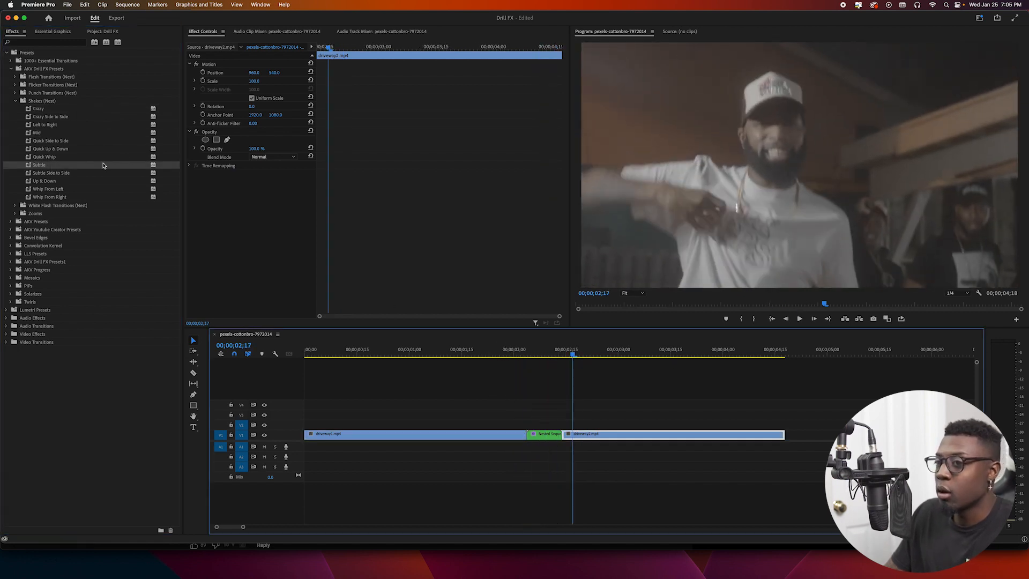
Step: Try the Quick Whip shake preset on the nested sequence and play back the transition
left_click_drag(57, 157, 545, 435)
left_click(503, 348)
key("space")
left_click(486, 351)
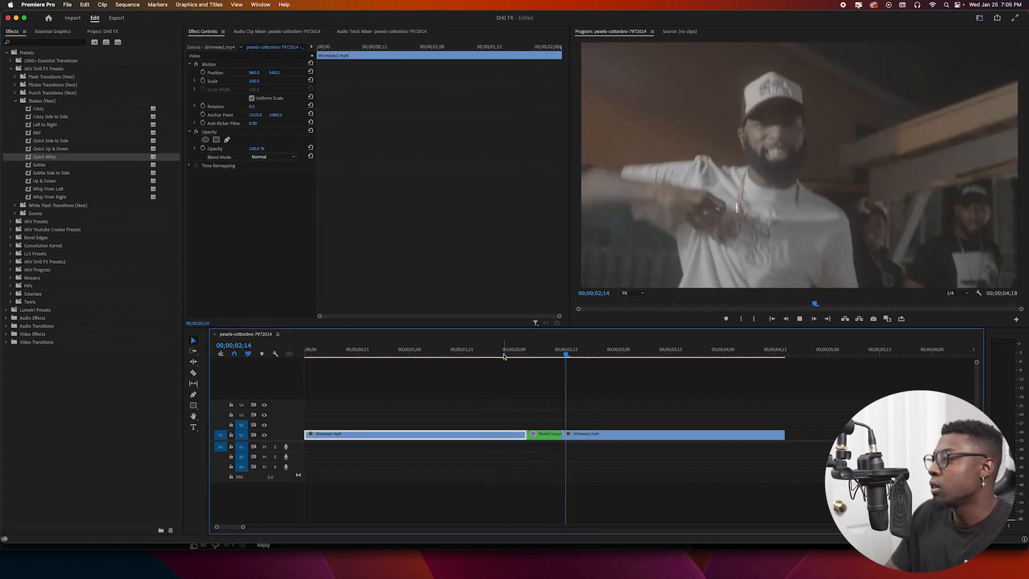
key("space")
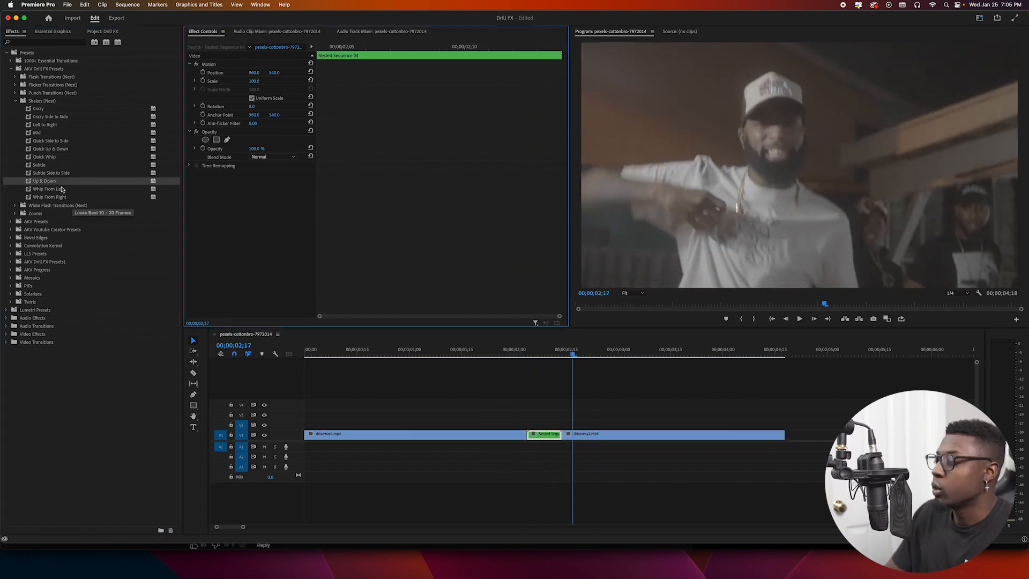
Step: Try the Up & Down shake preset on the nested sequence, preview it twice, and collapse the Shakes preset group
left_click_drag(58, 182, 542, 433)
left_click(504, 354)
key("space")
left_click(504, 354)
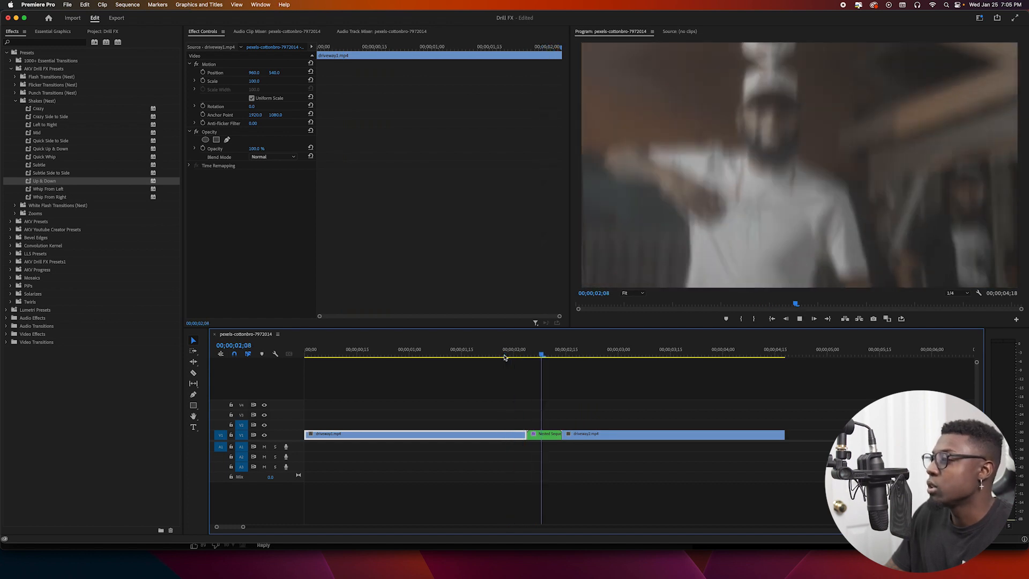
key("space")
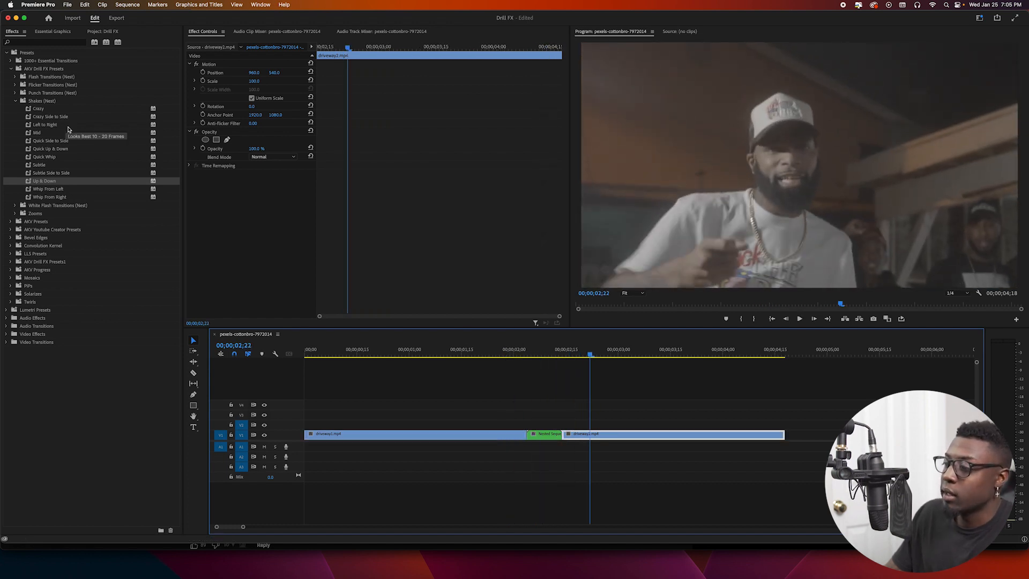
left_click(16, 101)
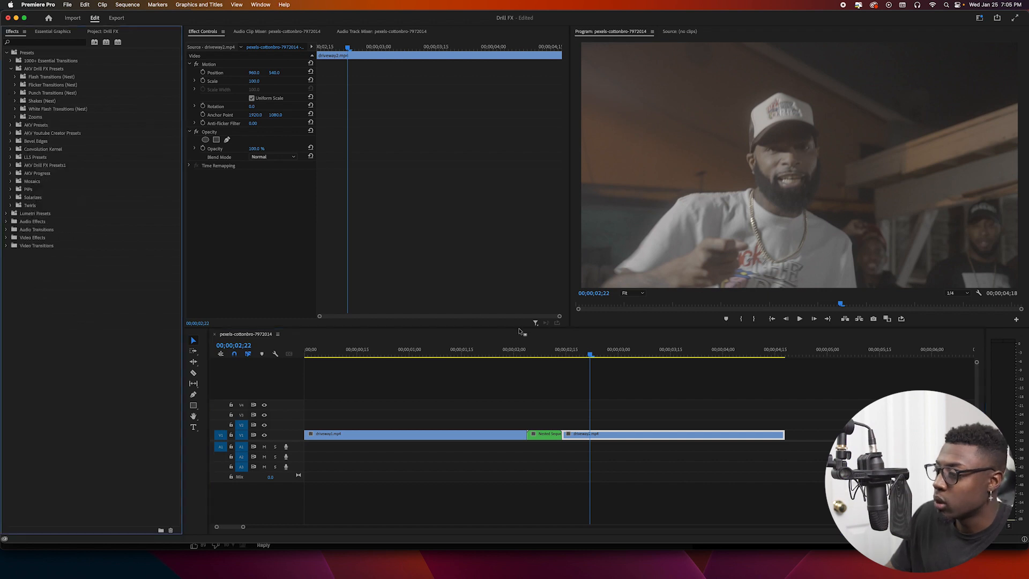
Step: Find the Brightness & Contrast effect and apply it to the nested sequence with the playhead on the cut at 00;00;02;09
left_click(533, 342)
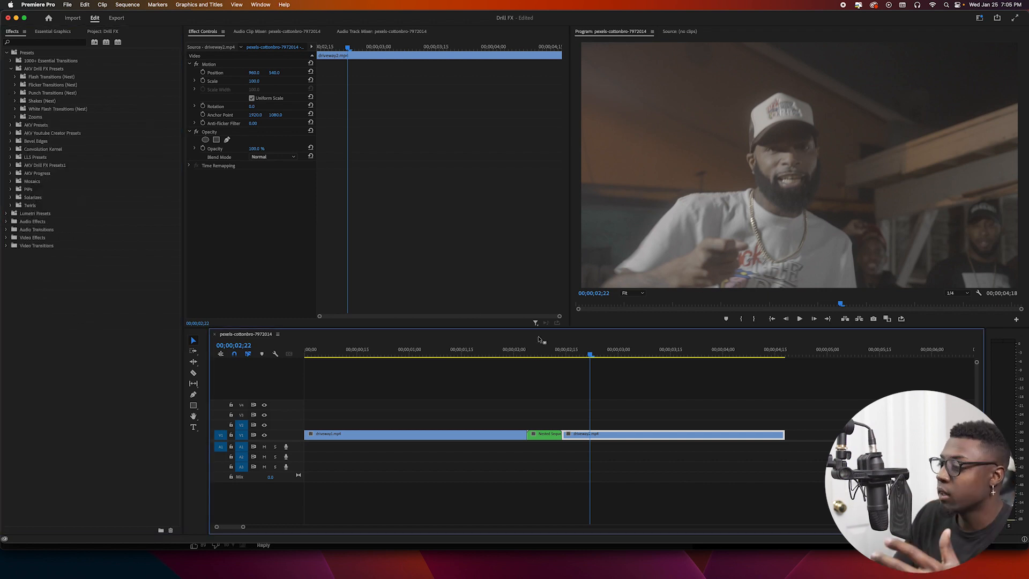
left_click(545, 353)
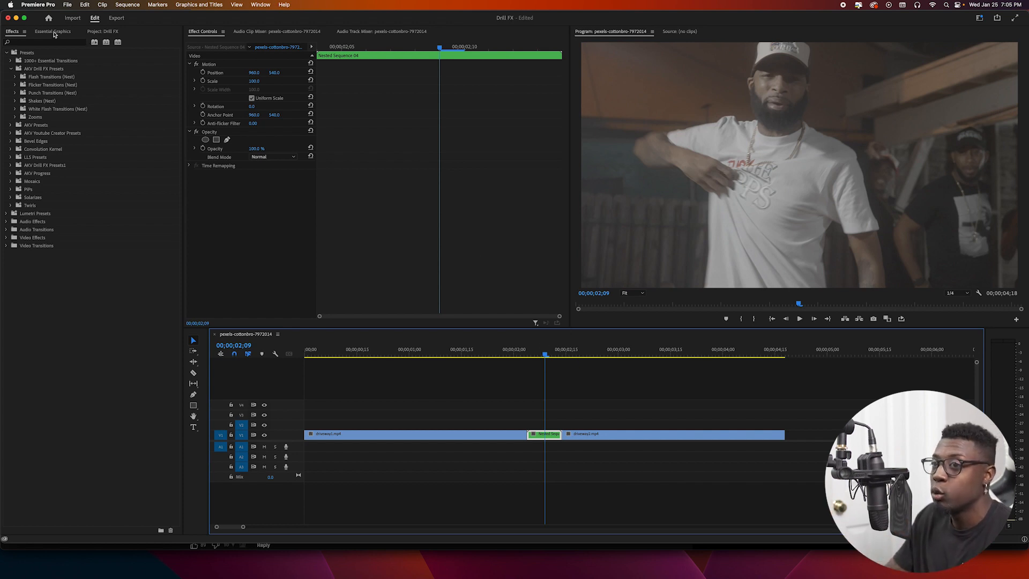
left_click(11, 69)
left_click(7, 52)
left_click(20, 42)
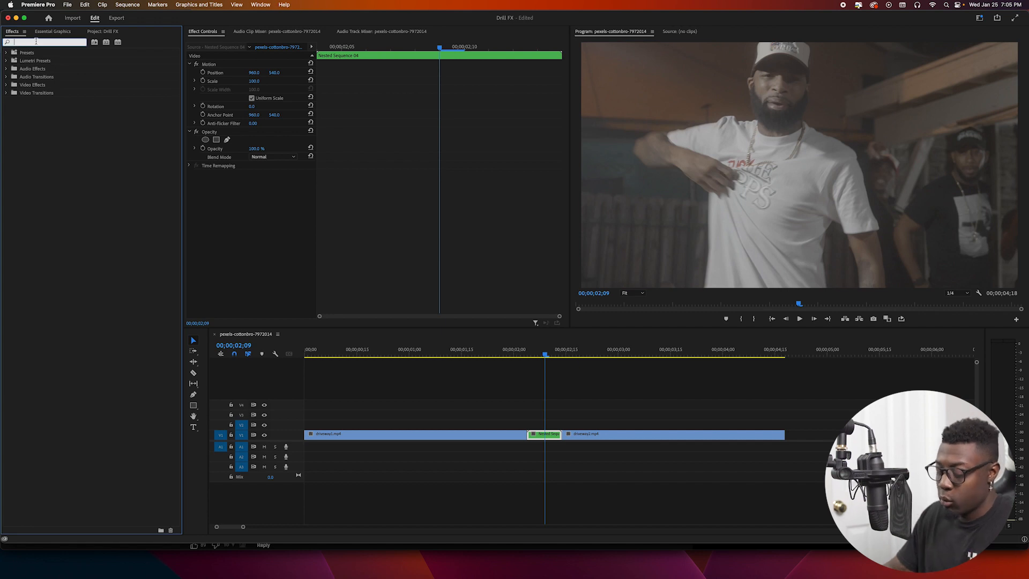
type("bright")
left_click_drag(49, 133, 557, 437)
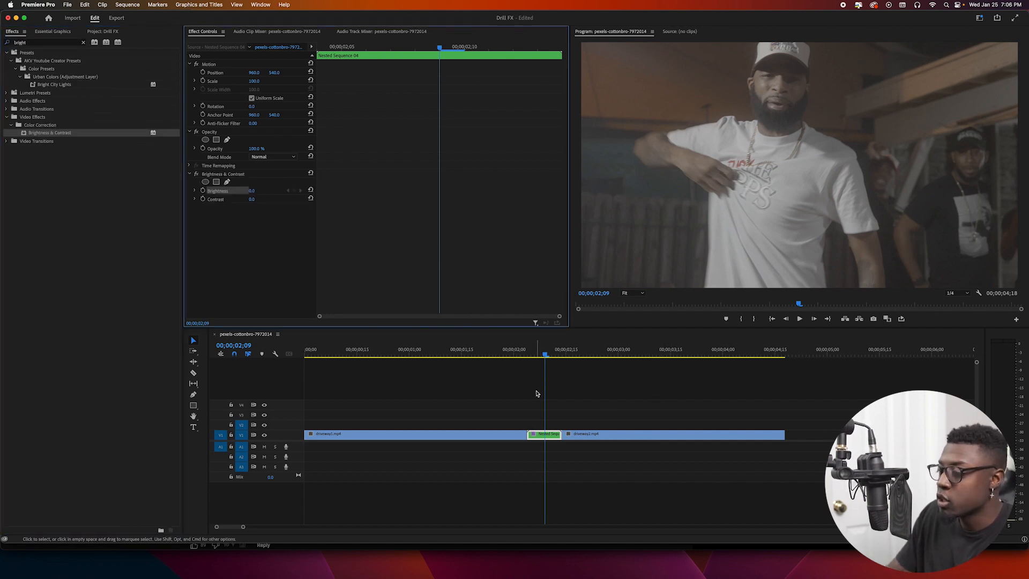
Step: Set Brightness to 100 and Contrast to 20 on the nested sequence and start keyframing both at the cut
left_click_drag(248, 193, 258, 199)
left_click(259, 199)
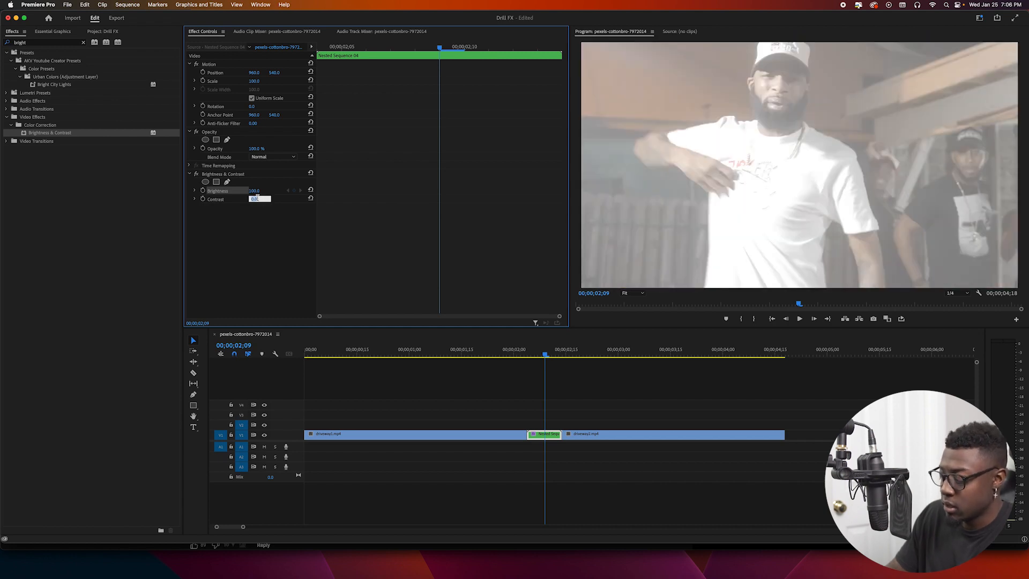
key("Return")
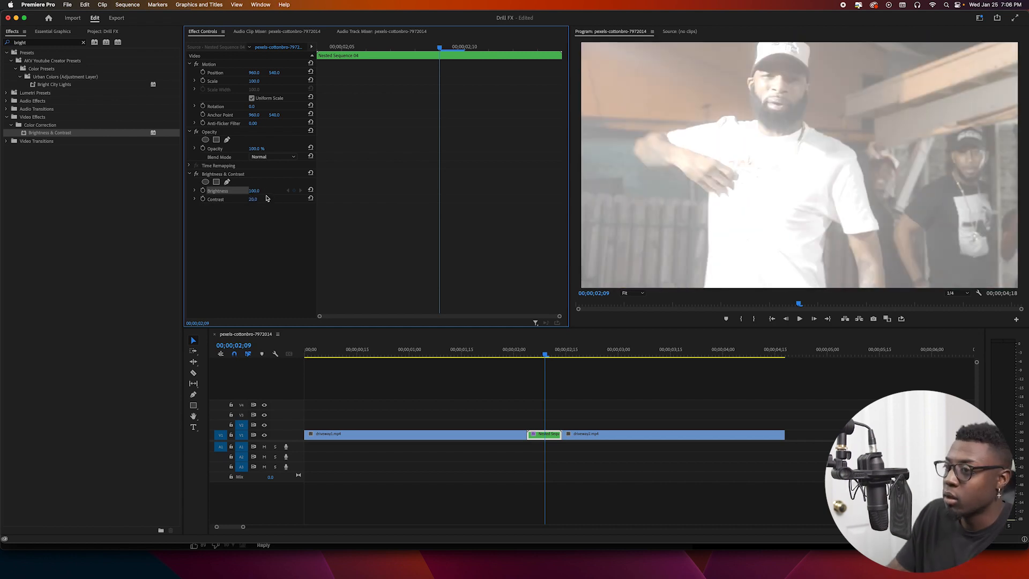
left_click(203, 191)
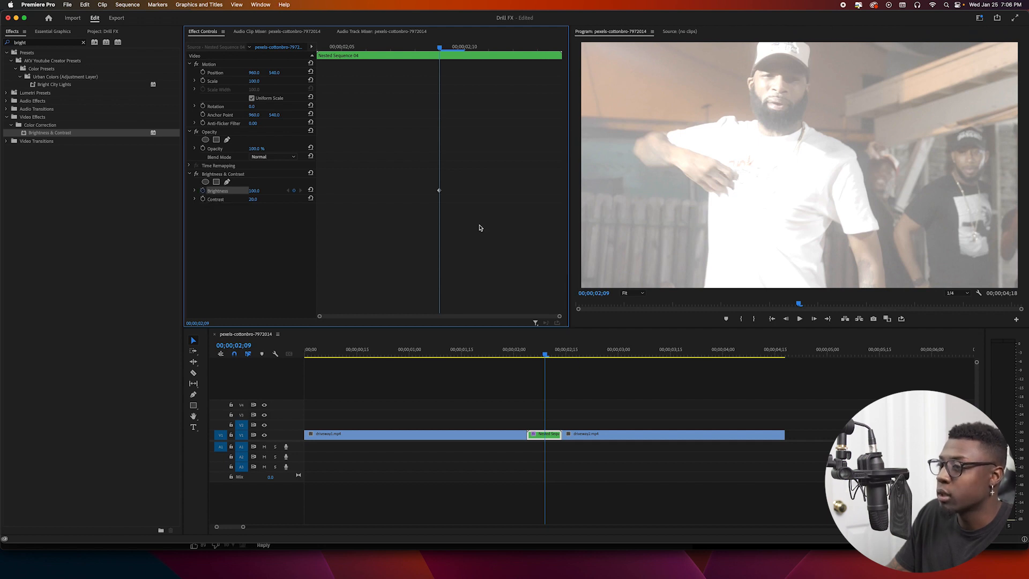
left_click(203, 199)
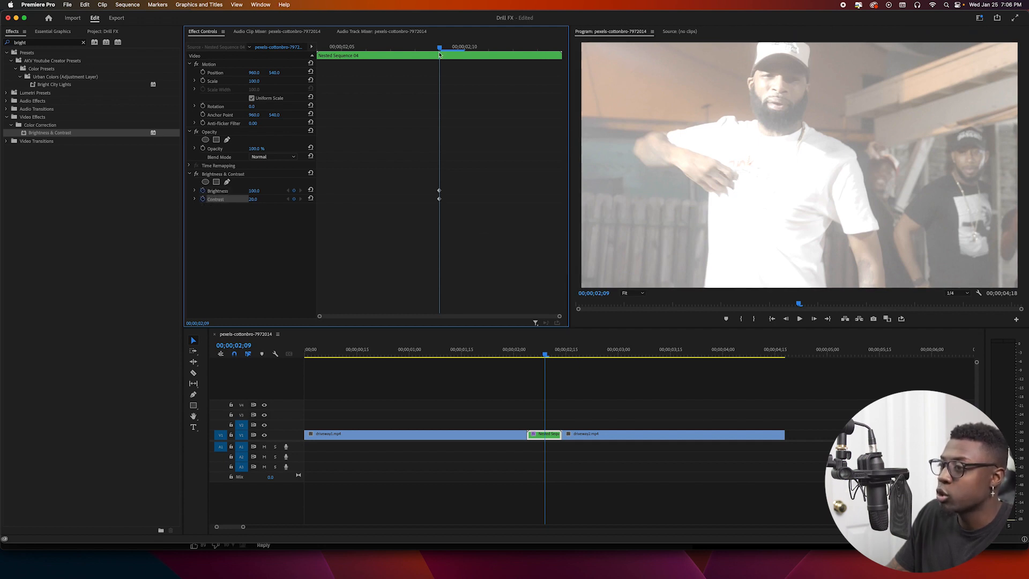
Step: Add Brightness and Contrast keyframes reset to 0 at 00;00;02;07 and 00;00;02;11, on either side of the cut
left_click(390, 47)
left_click(310, 198)
left_click(311, 190)
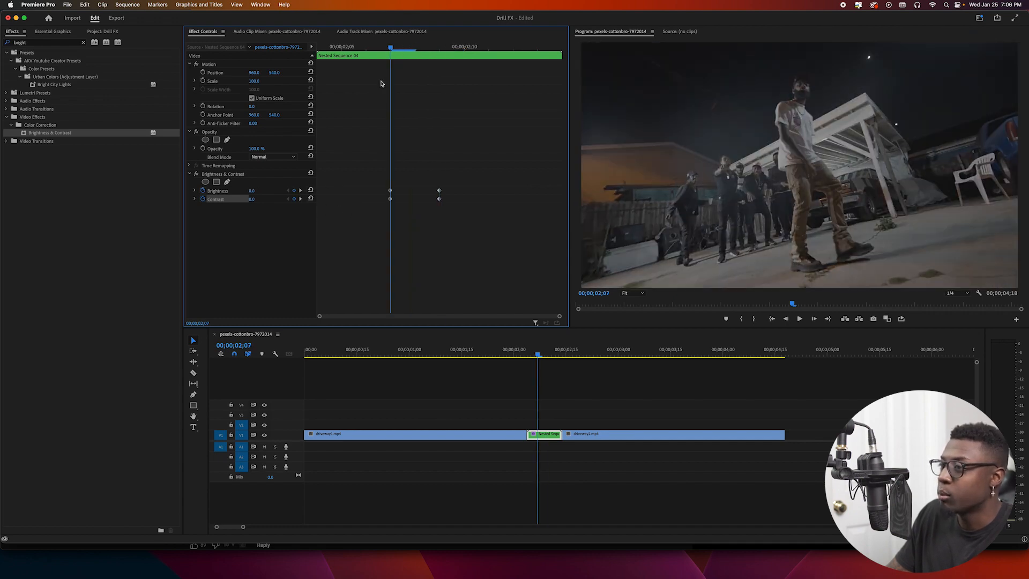
left_click_drag(392, 47, 462, 62)
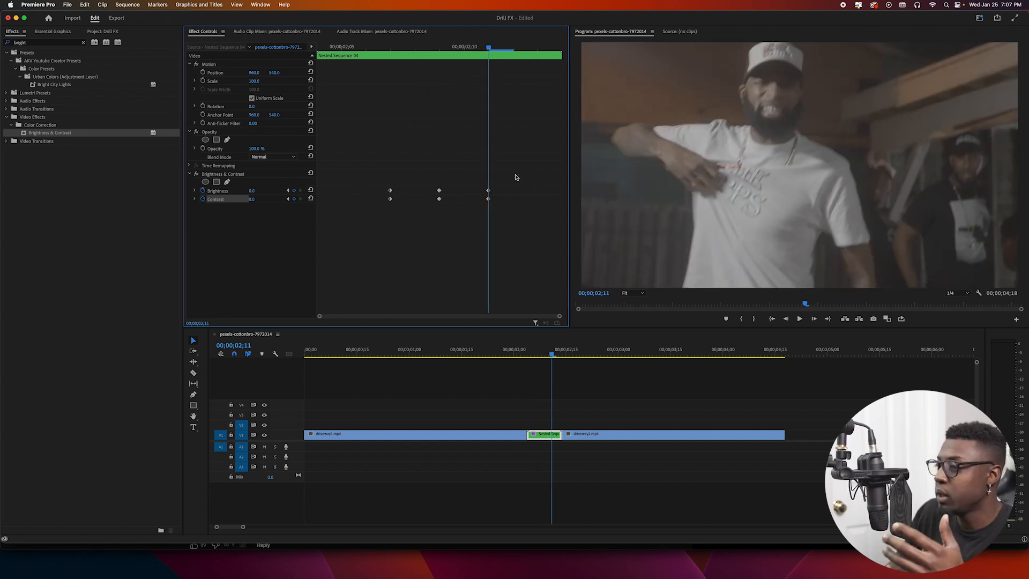
Step: Apply easing to all the Brightness and Contrast keyframes and play back the flash across the cut
left_click_drag(507, 179, 381, 171)
right_click(440, 190)
left_click(455, 274)
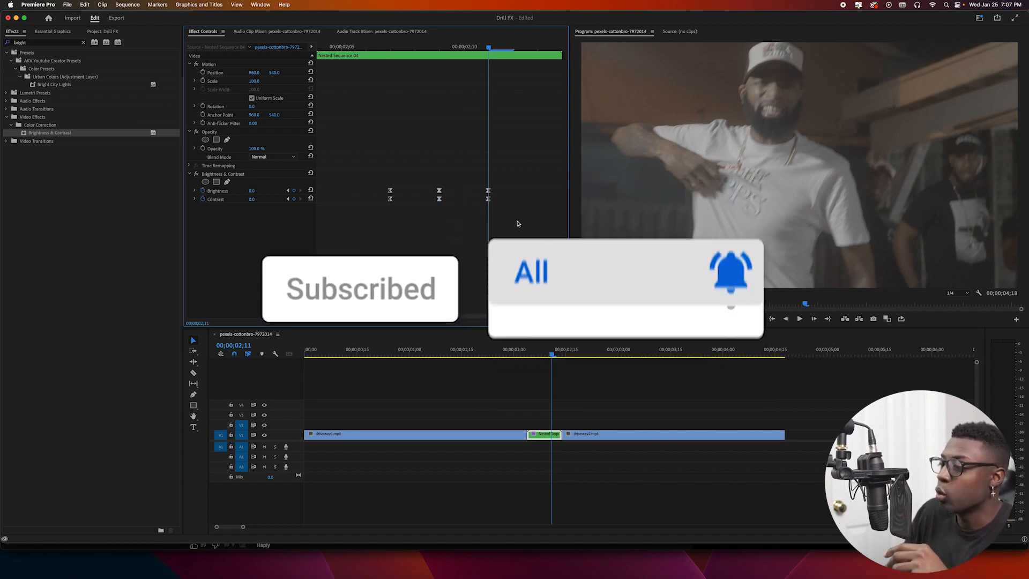
left_click(520, 353)
key("space")
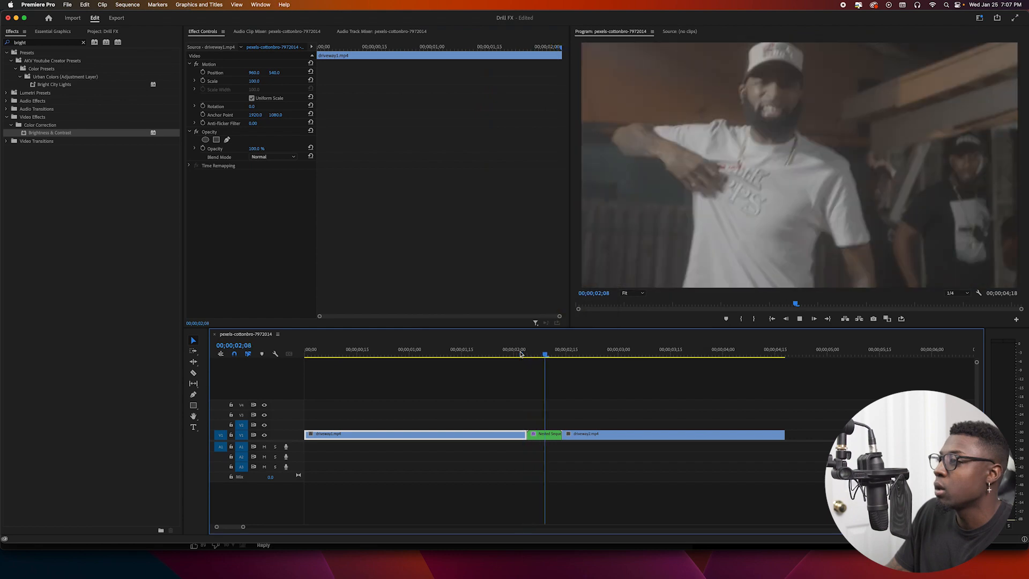
key("space")
Step: Move the outer Brightness and Contrast keyframes farther from the cut and play back the transition
left_click(544, 434)
left_click_drag(416, 196, 316, 200)
left_click_drag(507, 232, 479, 175)
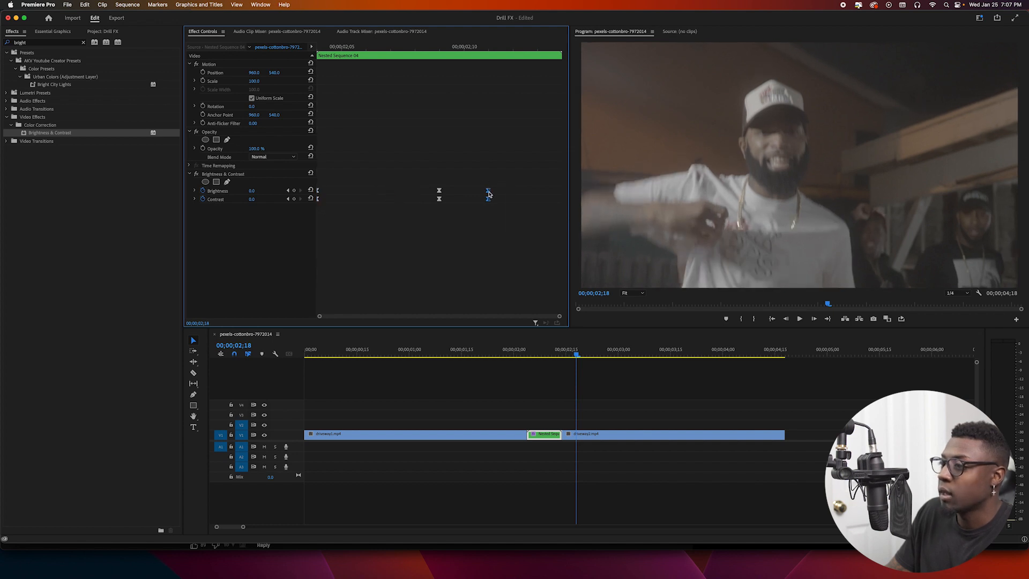
left_click(507, 354)
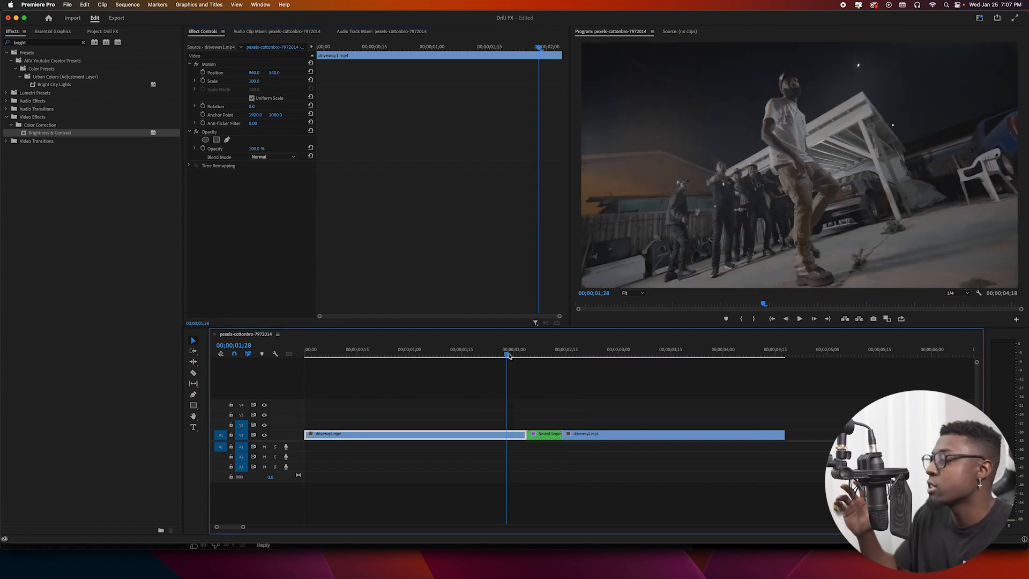
key("space")
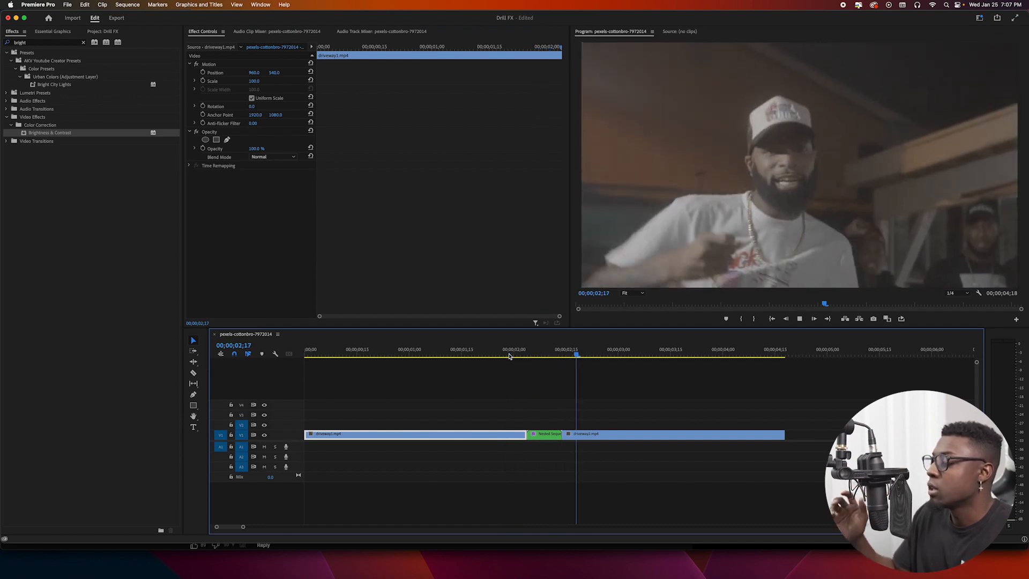
left_click(508, 354)
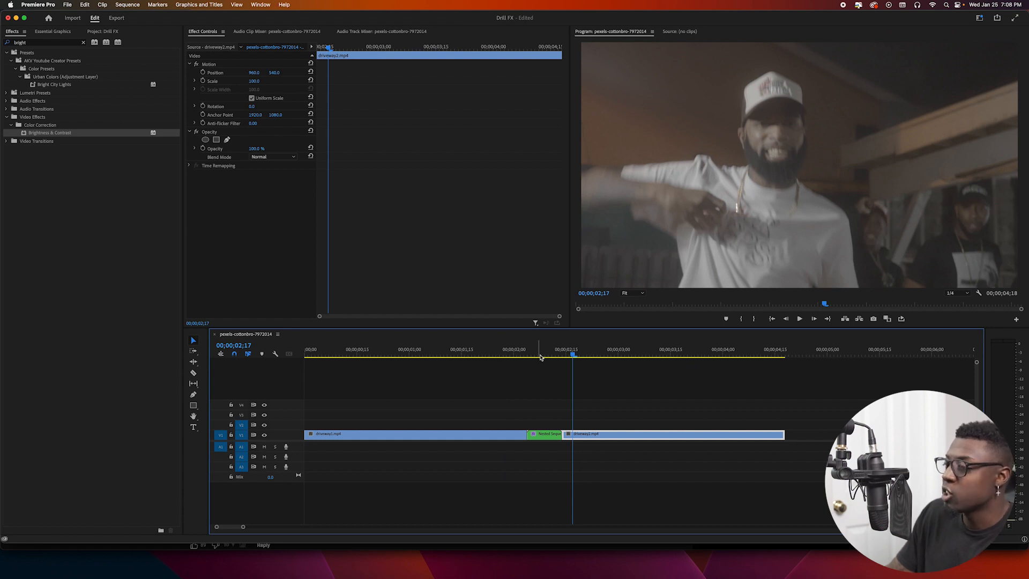
Step: With the nested sequence set aside on V4, place the first clip on V2 and extend the second clip beneath it back to 00;00;02;04
left_click_drag(547, 434, 548, 434)
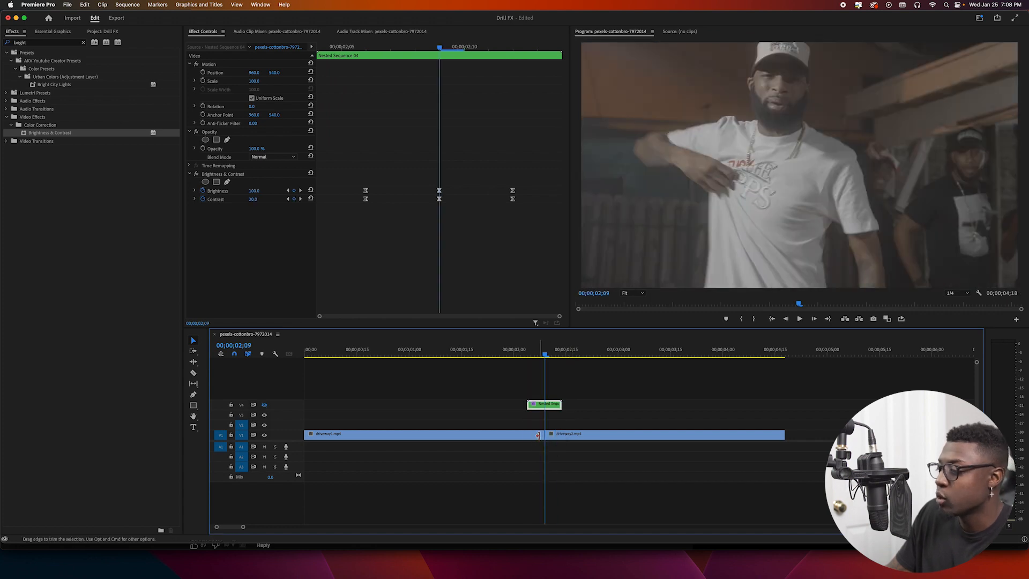
left_click_drag(539, 433, 537, 425)
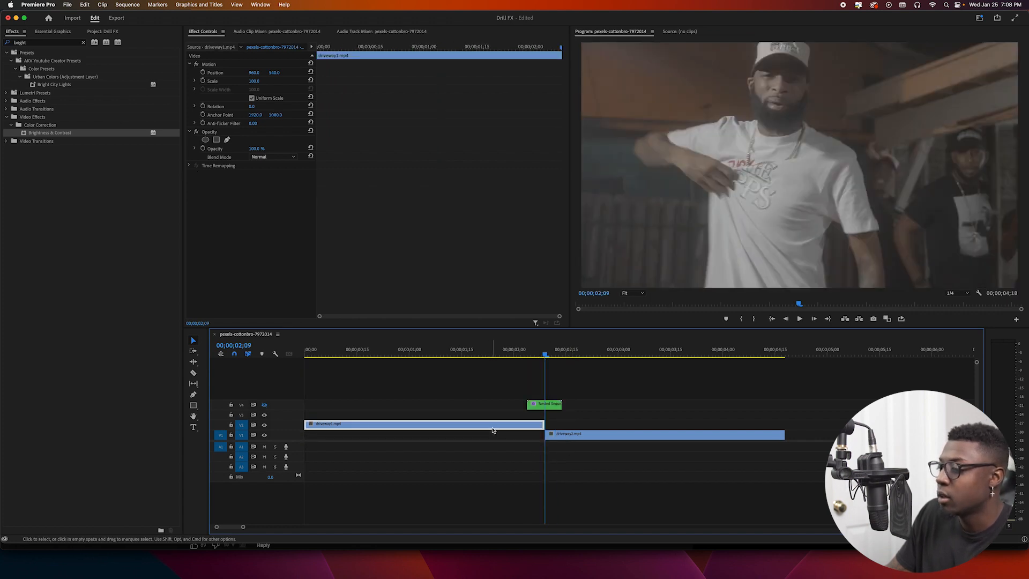
left_click_drag(542, 434, 527, 435)
left_click(530, 357)
key("Left")
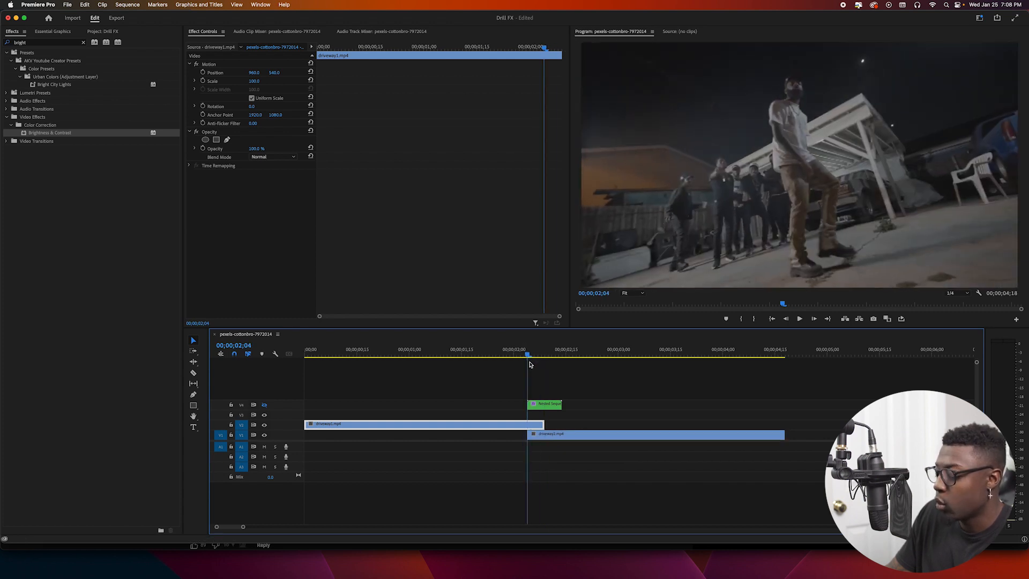
Step: Cut the overlapping end of the first clip on V2 into one-frame pieces, starting at 00;00;02;04
key("equal")
key("equal")
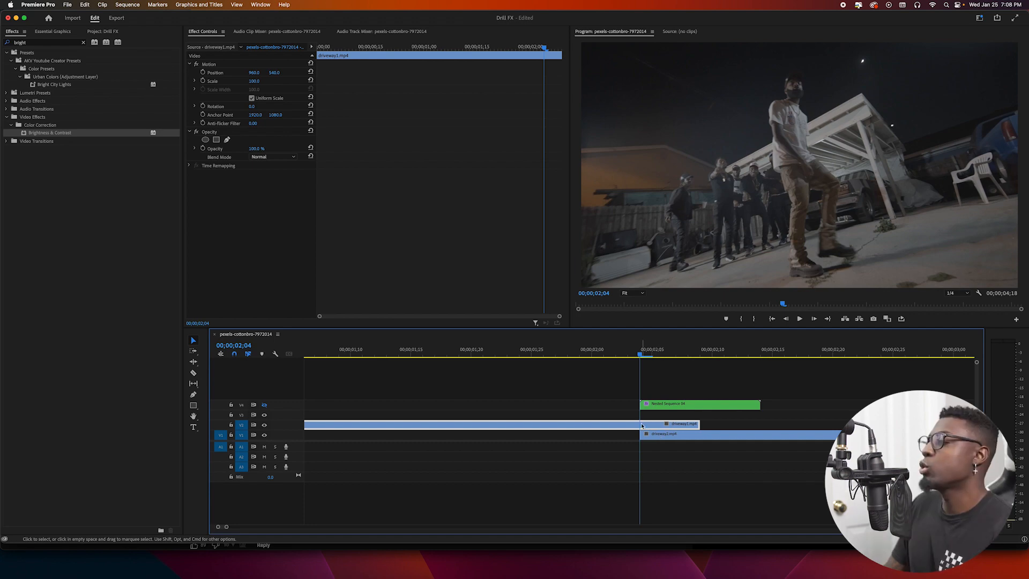
left_click(645, 426)
key("Right")
key("Right")
key("Right")
key("Right")
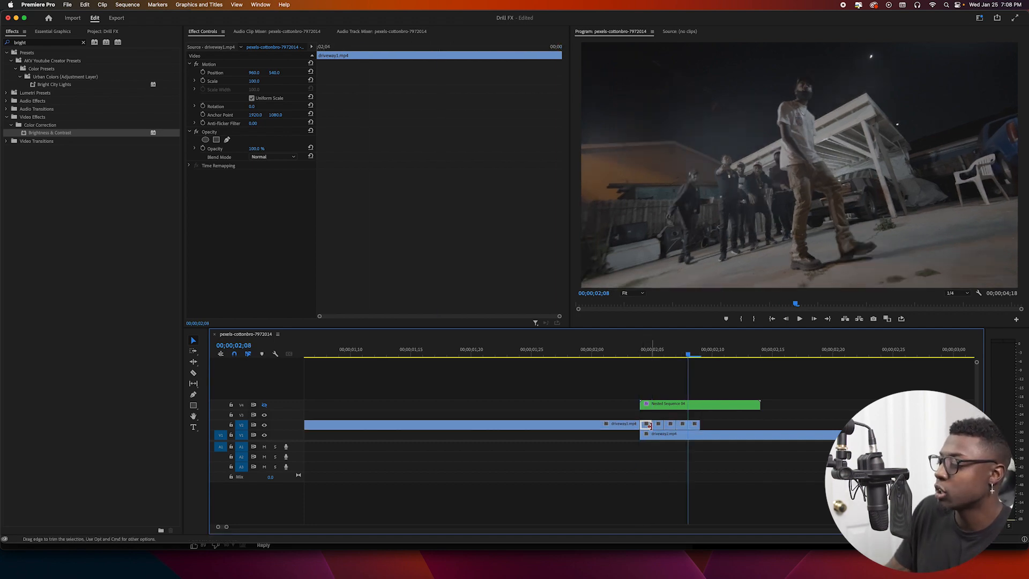
Step: Delete every other one-frame piece of the first clip on V2 and play back the flicker transition
key("Delete")
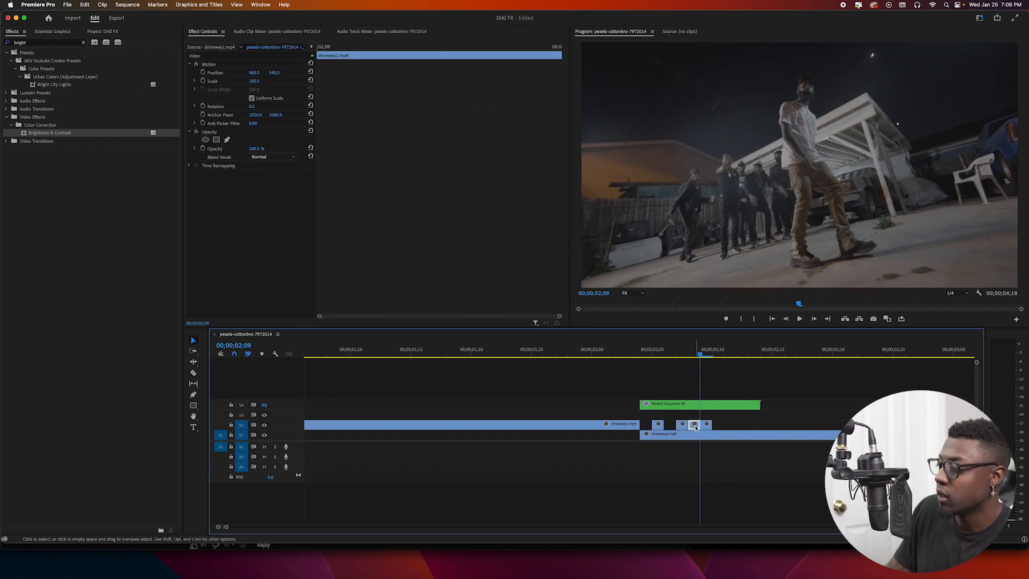
key("Delete")
left_click(706, 425)
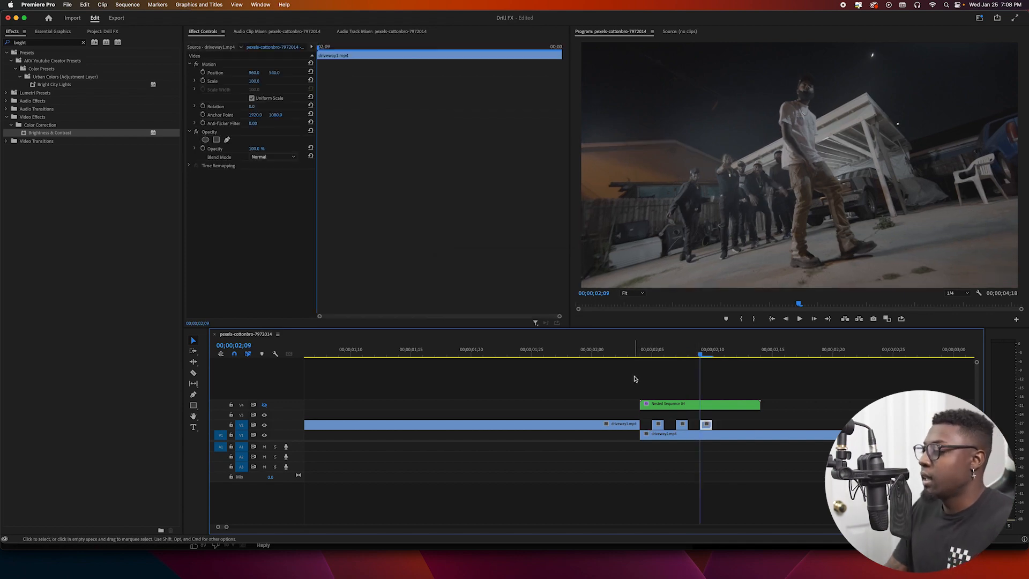
left_click(608, 353)
key("space")
key("space")
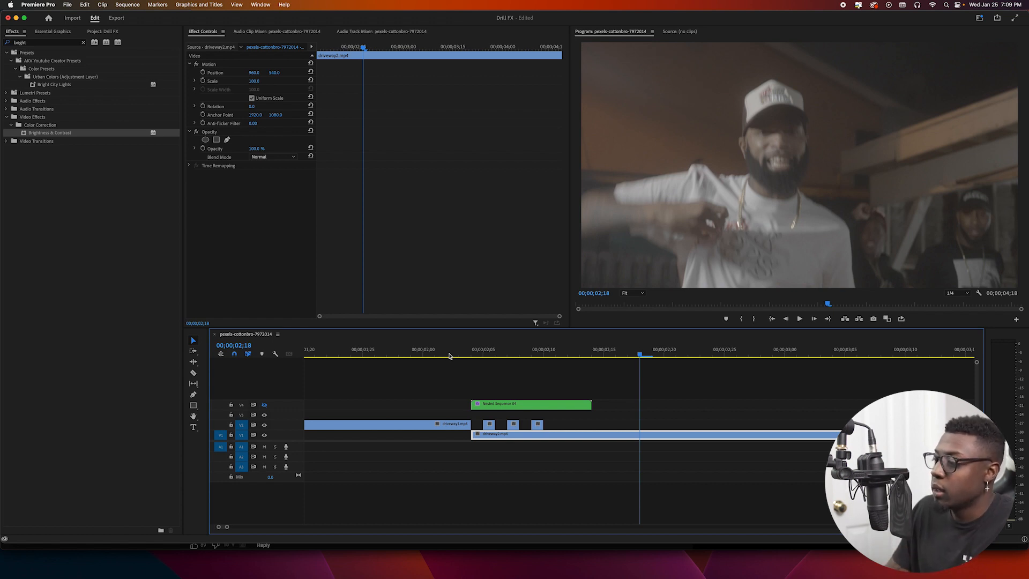
Step: Find the Distort Transform effect and apply it to the nested sequence on V1, with the playhead at 00;00;02;09
left_click(523, 365)
left_click(526, 356)
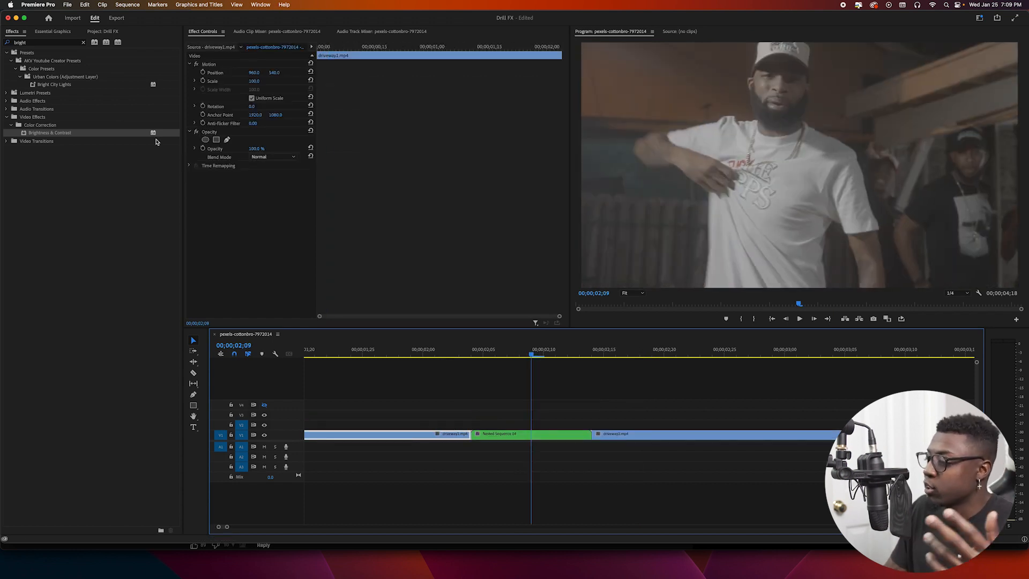
left_click(83, 43)
left_click(71, 43)
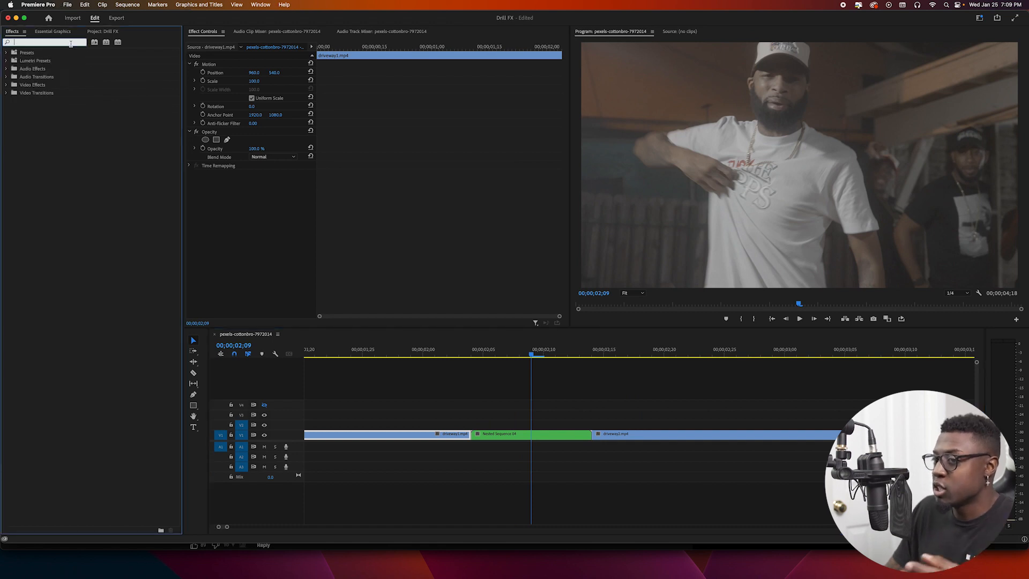
type("transform")
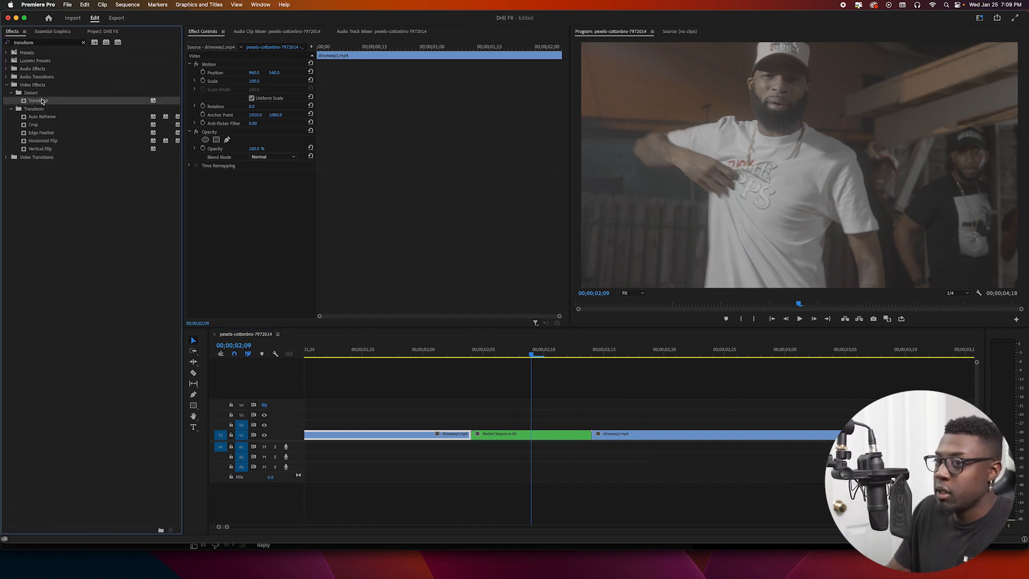
left_click_drag(41, 101, 509, 375)
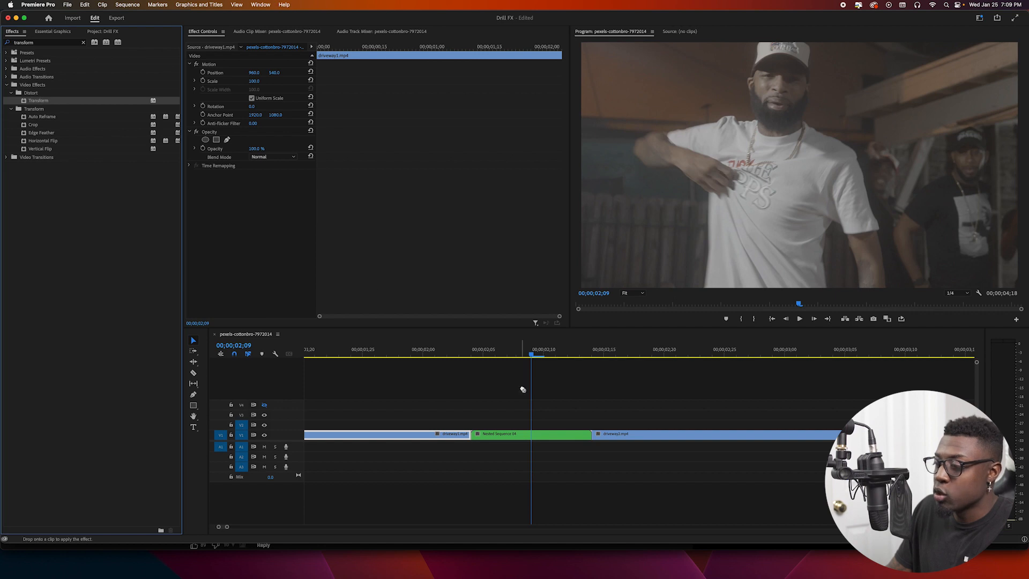
left_click_drag(517, 427, 518, 428)
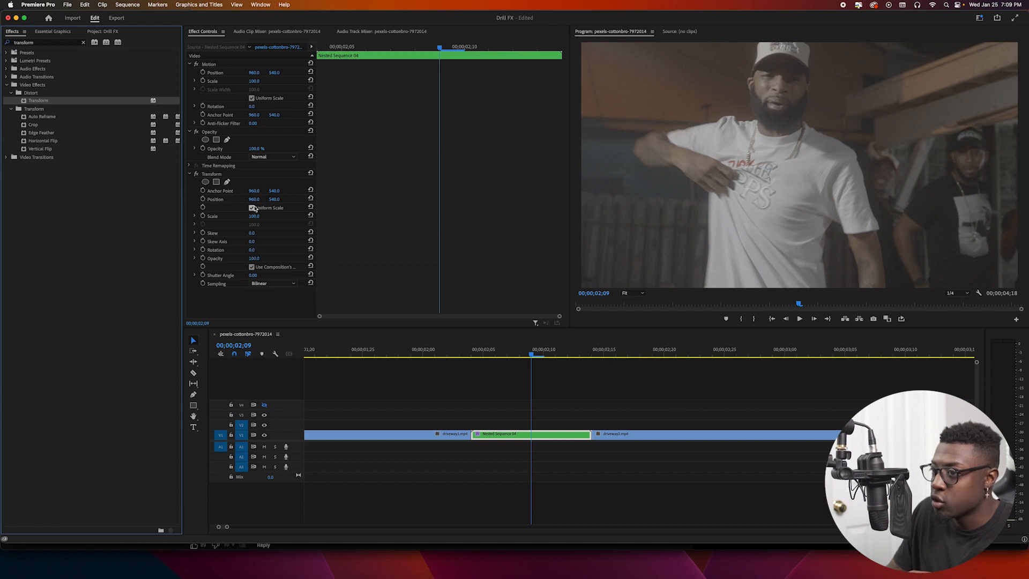
left_click(535, 439)
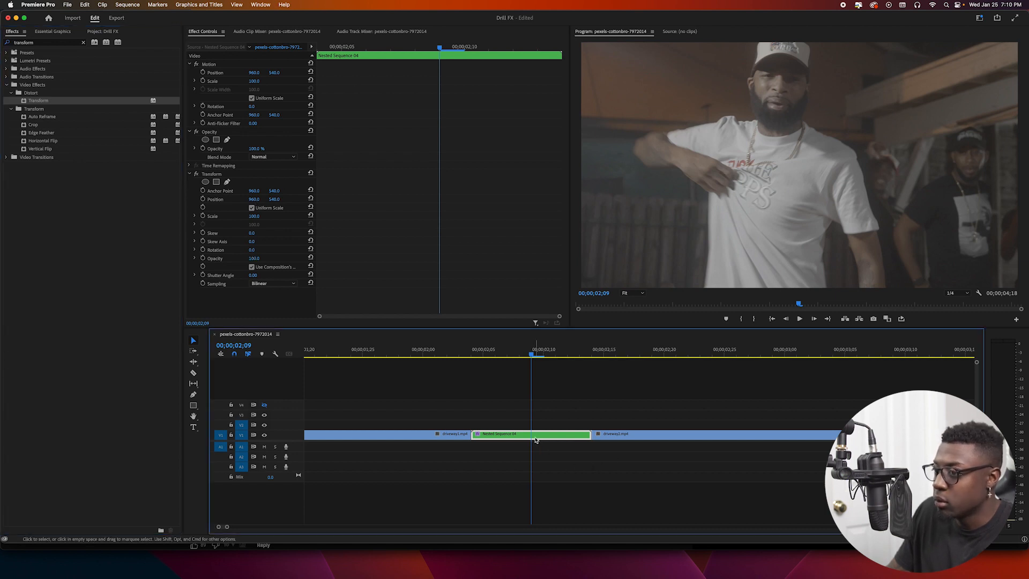
Step: Start keyframing the Transform effect's scale at the cut and set it to 140
left_click(204, 217)
left_click(255, 217)
type("140")
key("Return")
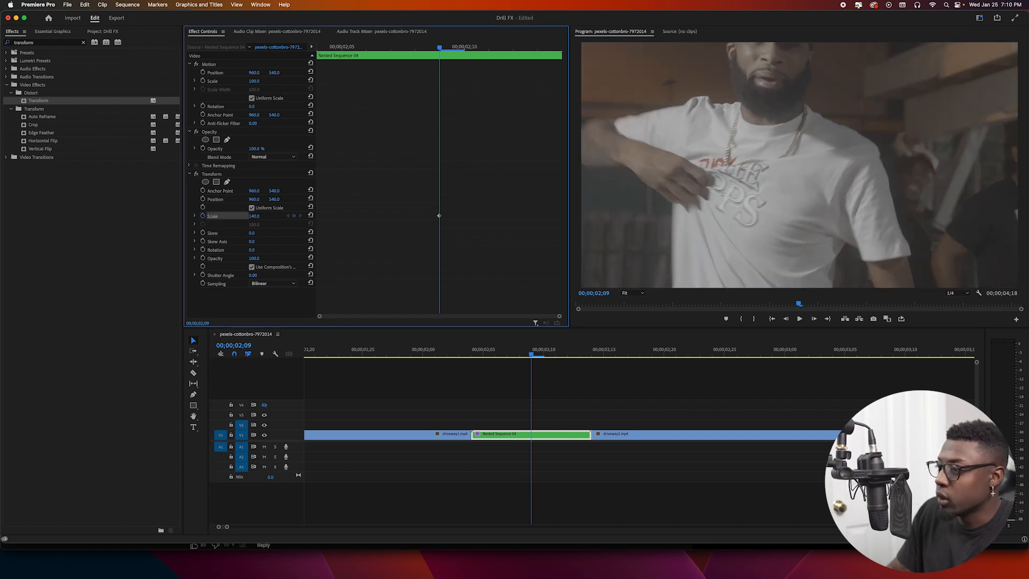
Step: Add a Transform scale keyframe of 100 at 00;00;02;07 and move it to the start of the nested sequence
left_click_drag(437, 52, 390, 49)
left_click(255, 216)
type("100")
key("Return")
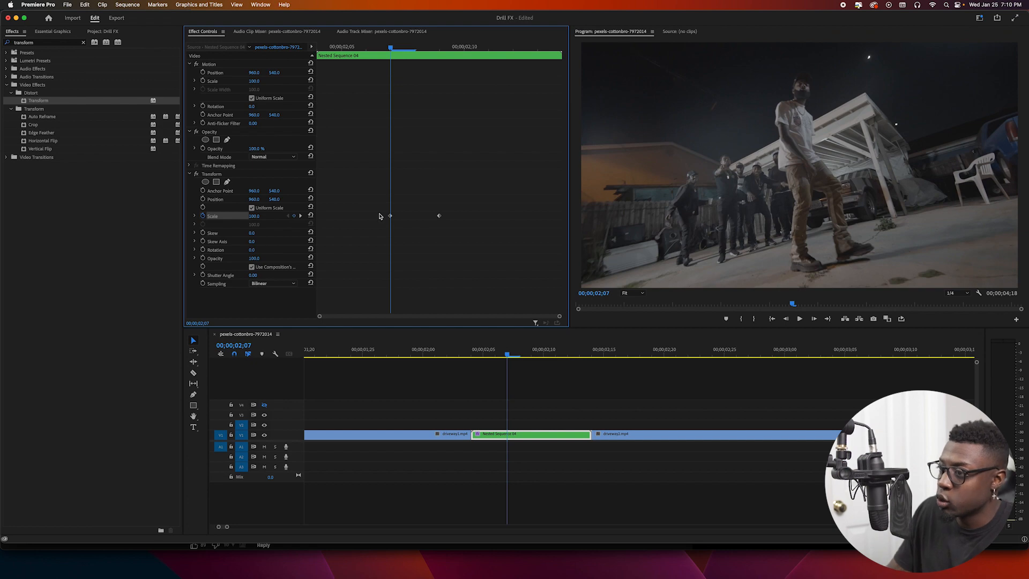
left_click_drag(391, 216, 318, 216)
Step: Add Transform scale keyframes of 160 at 00;00;02;07 and 00;00;02;11, two frames before and after the cut
left_click(256, 216)
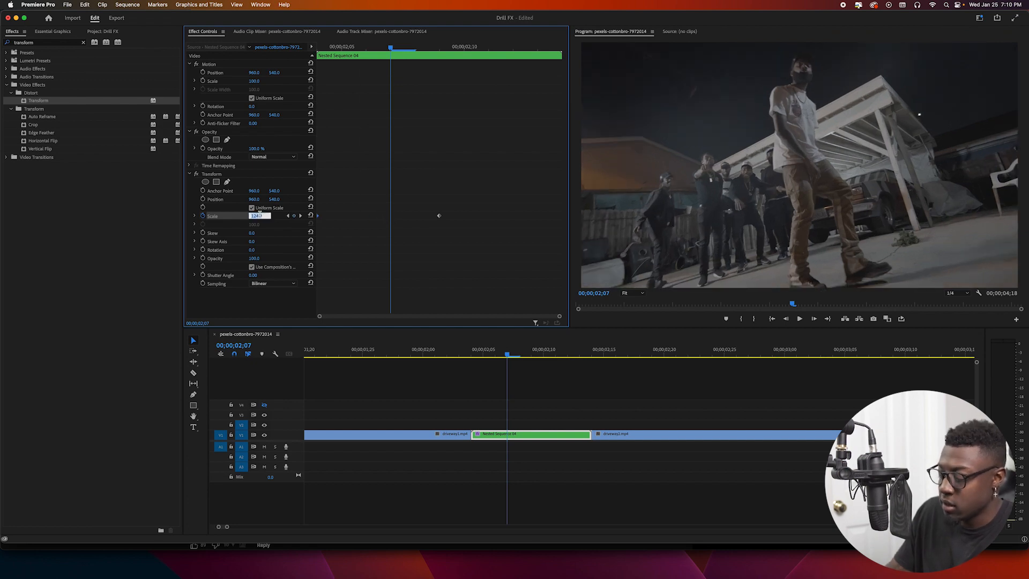
type("160")
key("Return")
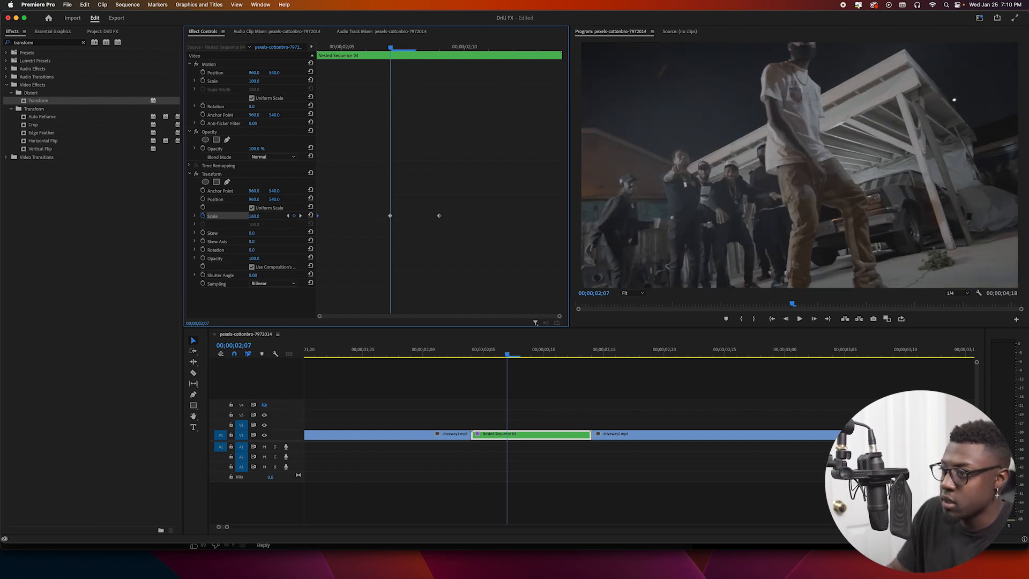
key("Right")
key("Right")
key("Right")
key("Right")
left_click(256, 216)
type("140")
key("Return")
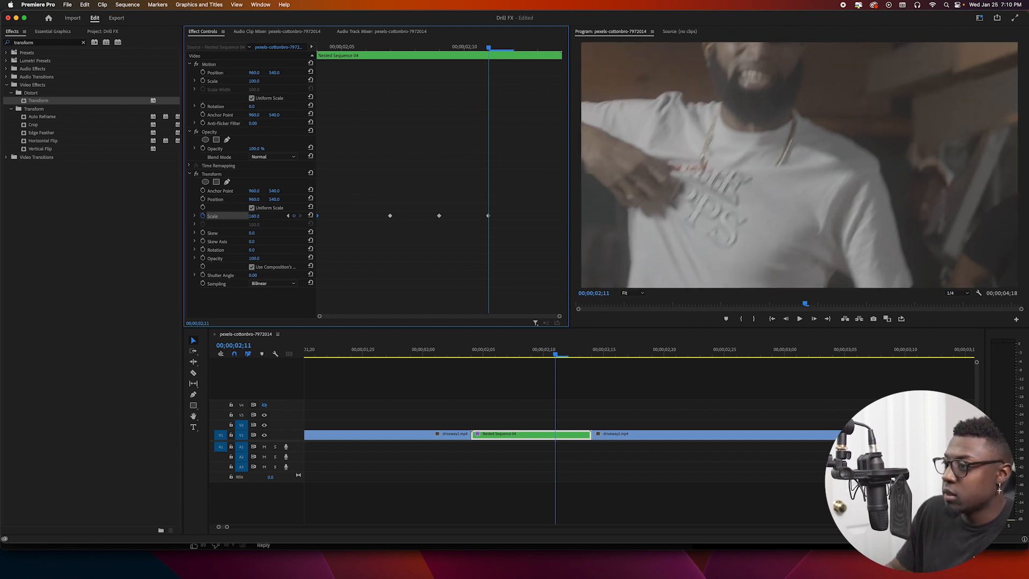
Step: Add a Transform scale keyframe of 100 at 00;00;02;13 and move it to the end of the nested sequence
key("Right")
key("Right")
left_click(258, 215)
type("100")
key("Return")
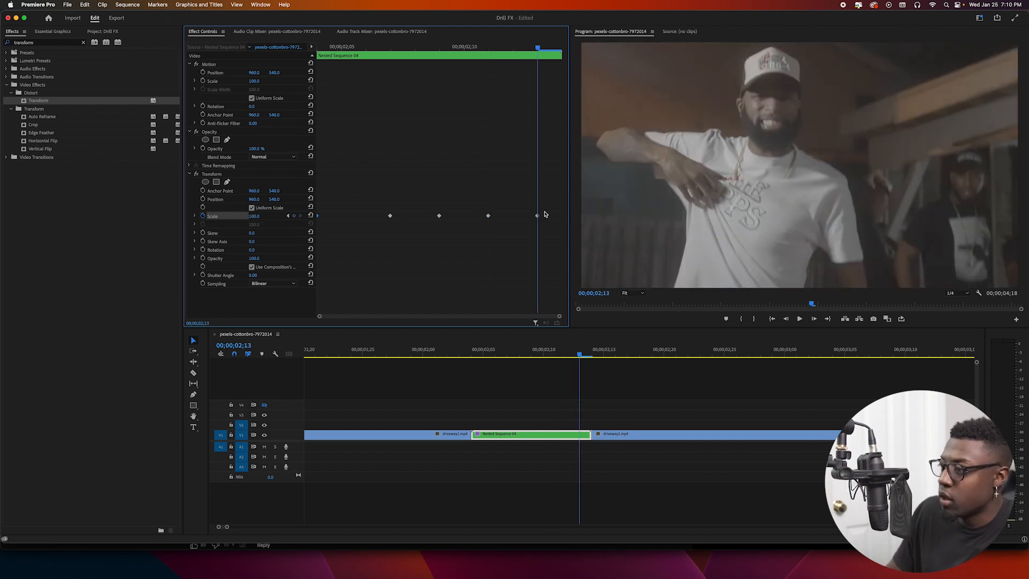
left_click_drag(538, 215, 561, 216)
Step: Play back the zoom-punch transition from just before the nested sequence to check its scale animation
left_click(467, 359)
left_click(468, 355)
key("space")
scroll(466, 357, "left", 2)
scroll(464, 357, "right", 3)
left_click(432, 355)
key("space")
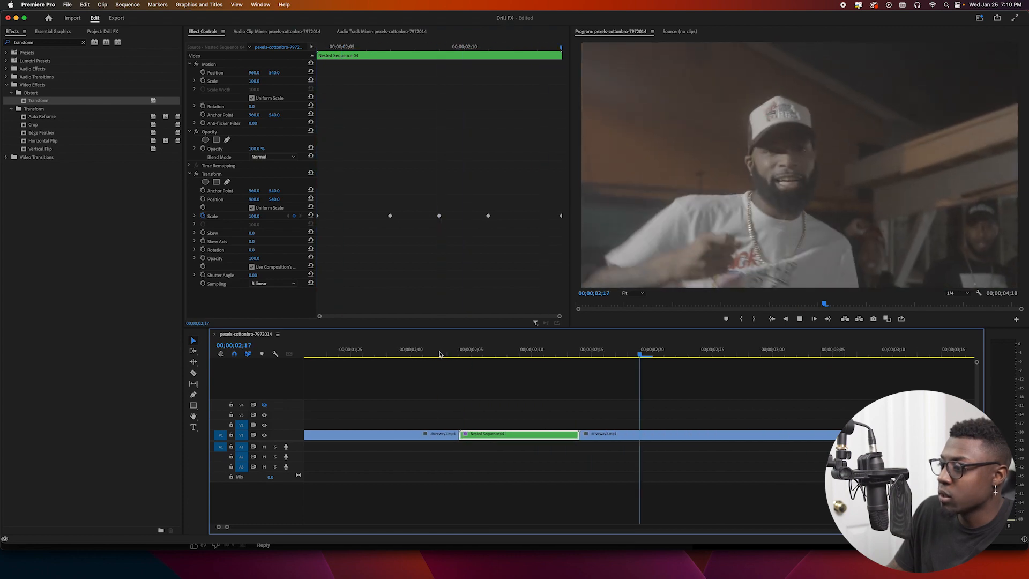
Step: Override the composition's shutter angle on the Transform effect with a value of 200 and preview the motion blur
left_click(484, 348)
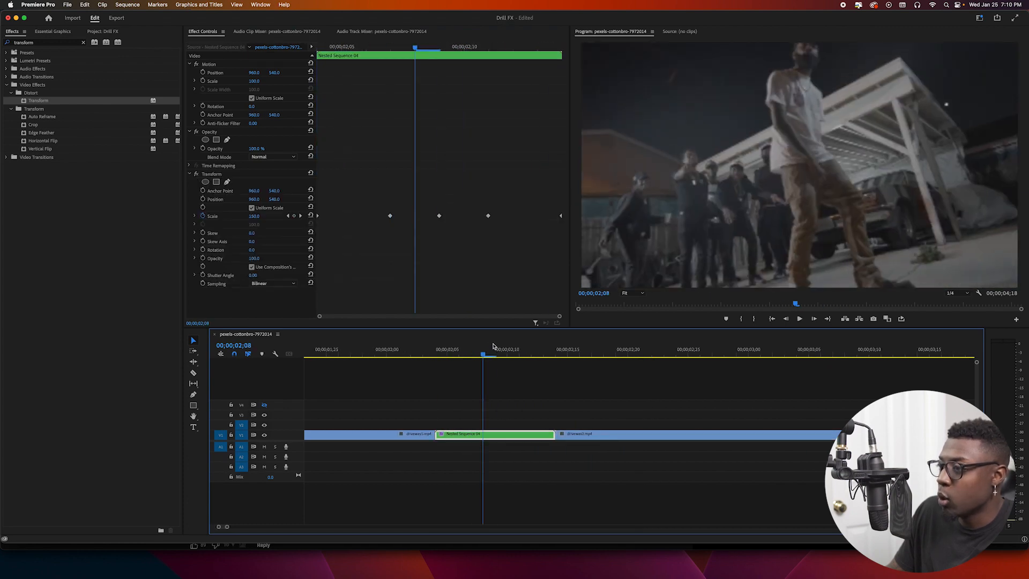
key("Right")
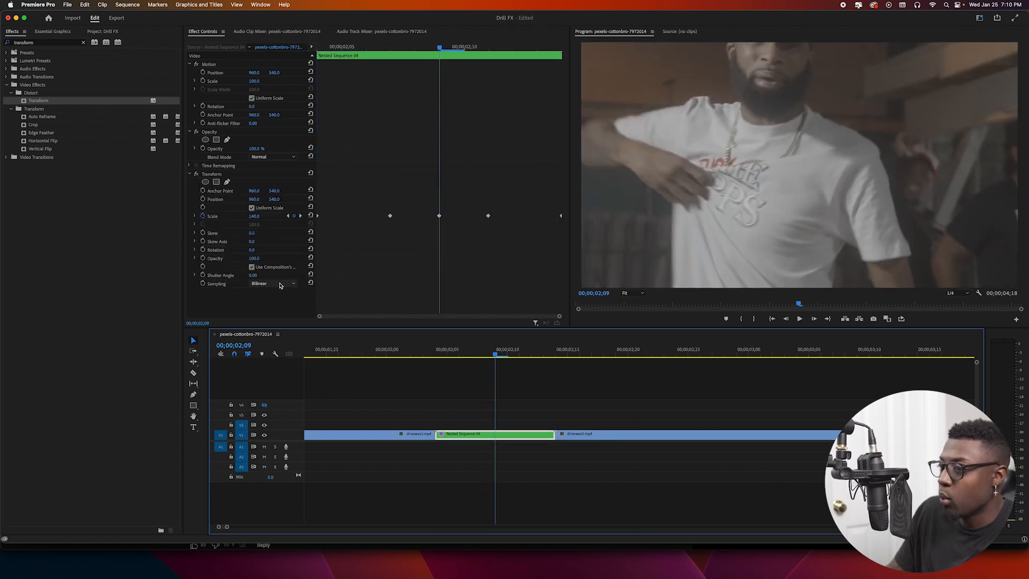
left_click(253, 267)
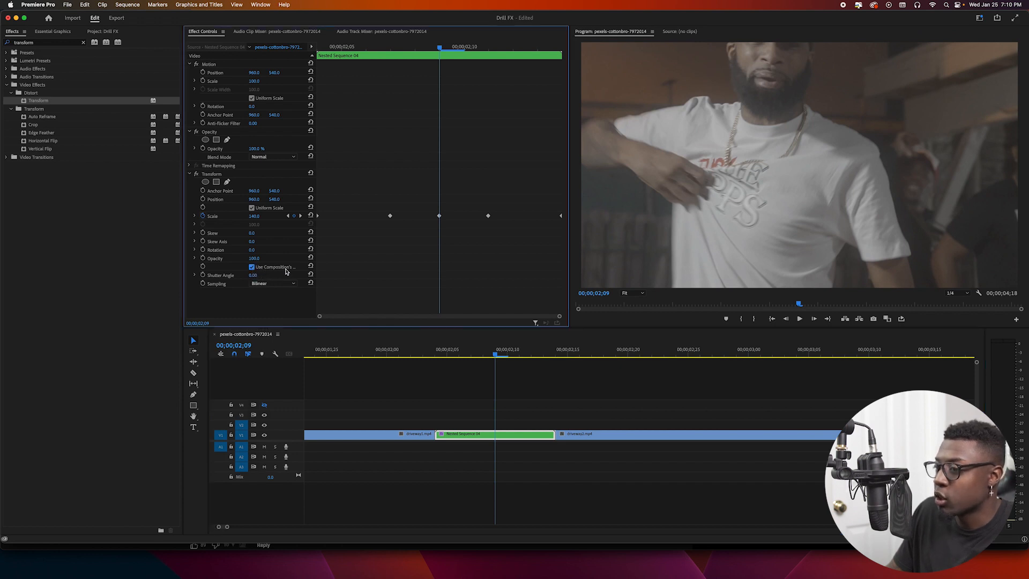
left_click(253, 275)
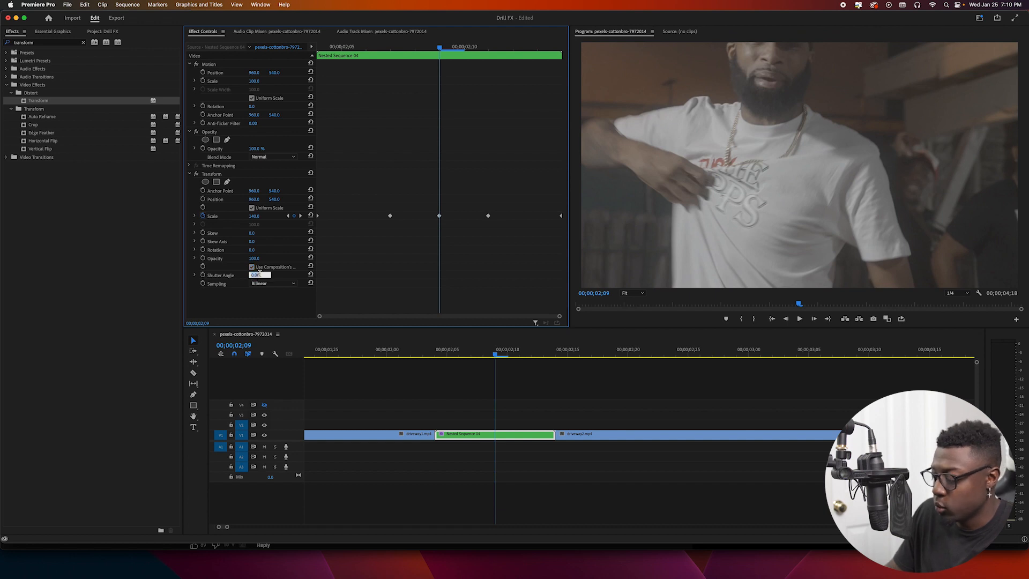
type("200")
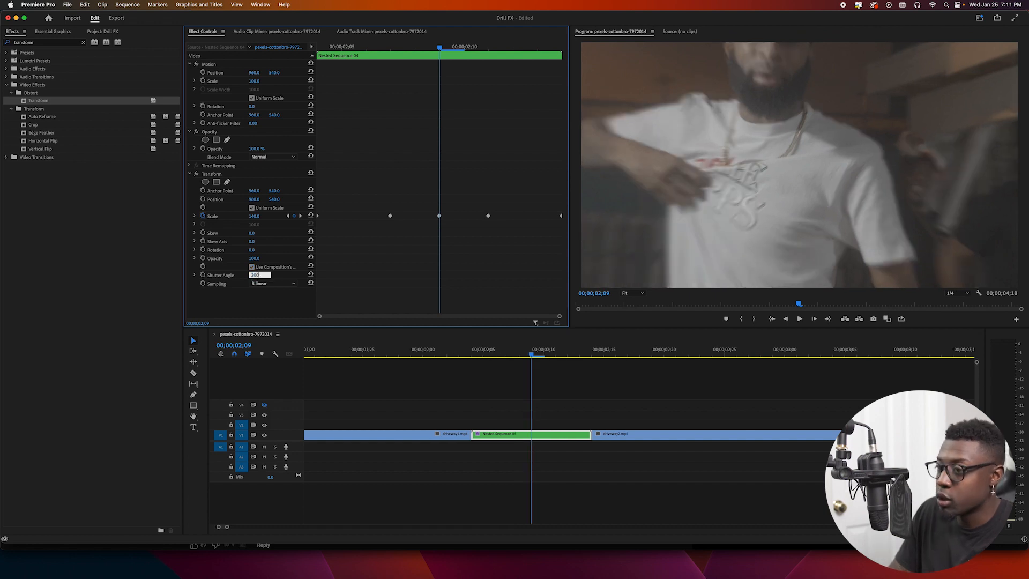
key("Return")
left_click(472, 354)
key("space")
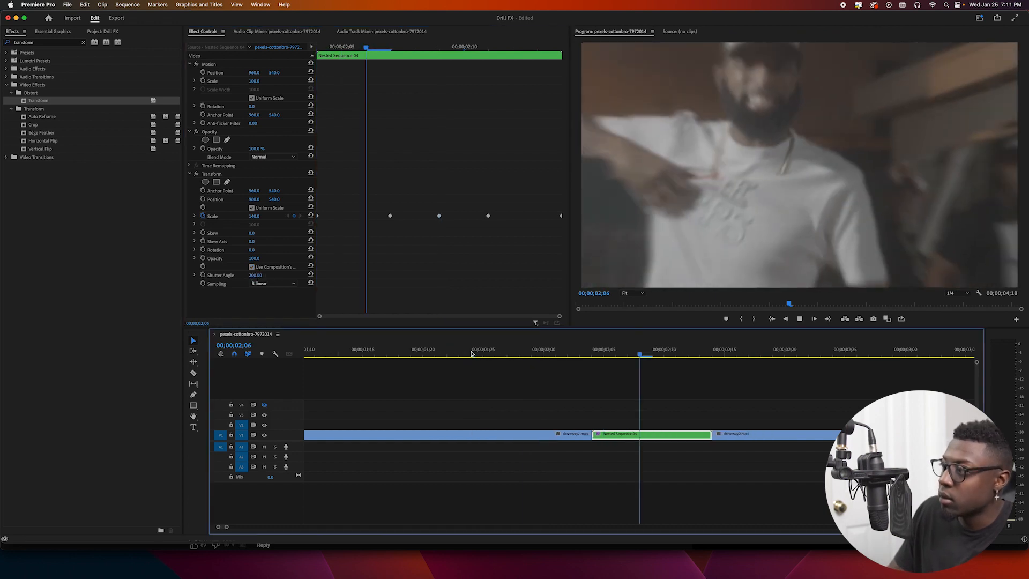
left_click(471, 354)
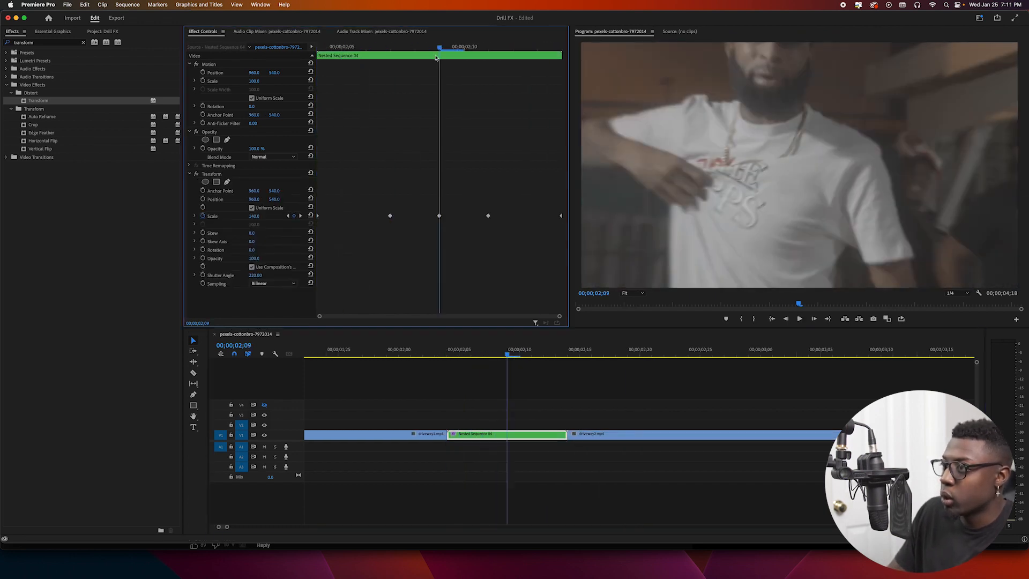
Step: Add Transform skew keyframes in line with the scale keyframes: at both ends of the nested sequence, 00;00;02;07, 00;00;02;09 and 00;00;02;11
left_click(203, 233)
key("Left")
key("Left")
left_click(294, 233)
key("Right")
key("Right")
key("Right")
key("Right")
left_click(294, 233)
key("Down")
left_click(294, 233)
Step: Set the Transform skew to 5 at 00;00;02;07, -10 at 00;00;02;09 and 5 at 00;00;02;11
left_click(253, 233)
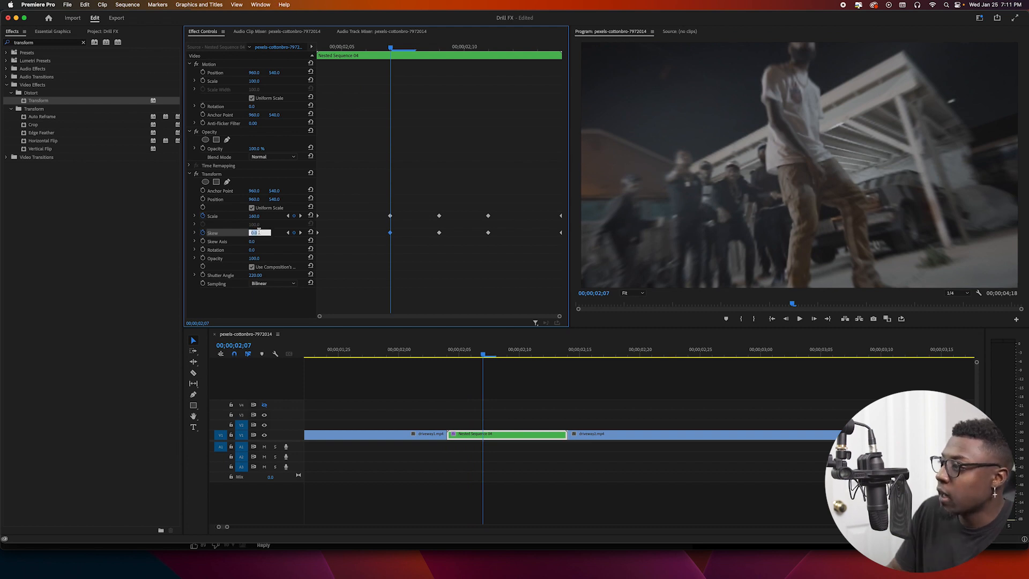
type("5")
key("Return")
key("Right")
key("Right")
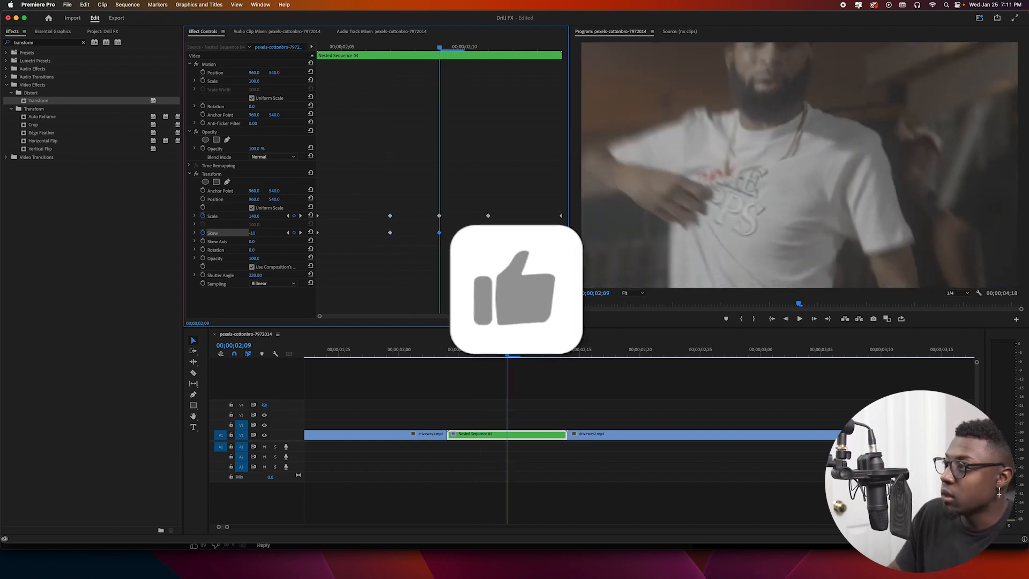
key("Right")
key("Right")
left_click(255, 233)
type("5")
key("Return")
Step: Keyframe the Transform position at its default 960, 540 at the start and end of the nested sequence
left_click(440, 357)
left_click_drag(439, 359, 507, 356)
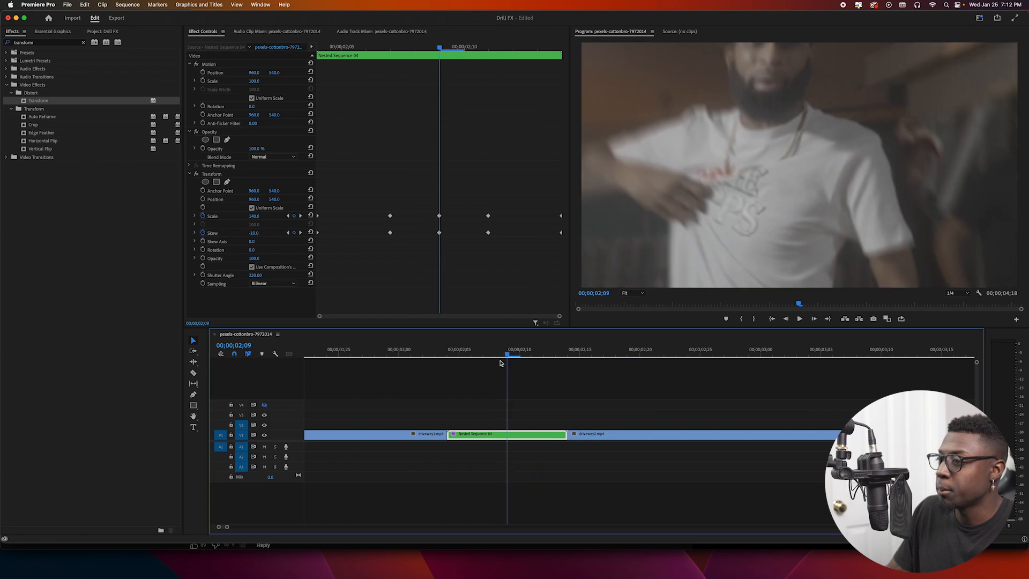
left_click(203, 199)
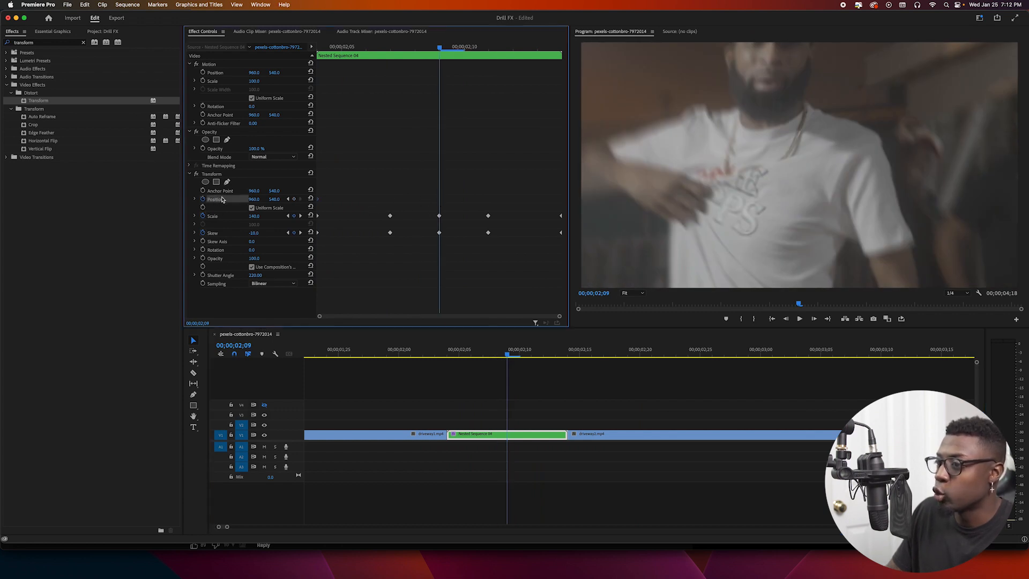
key("Left")
key("Left")
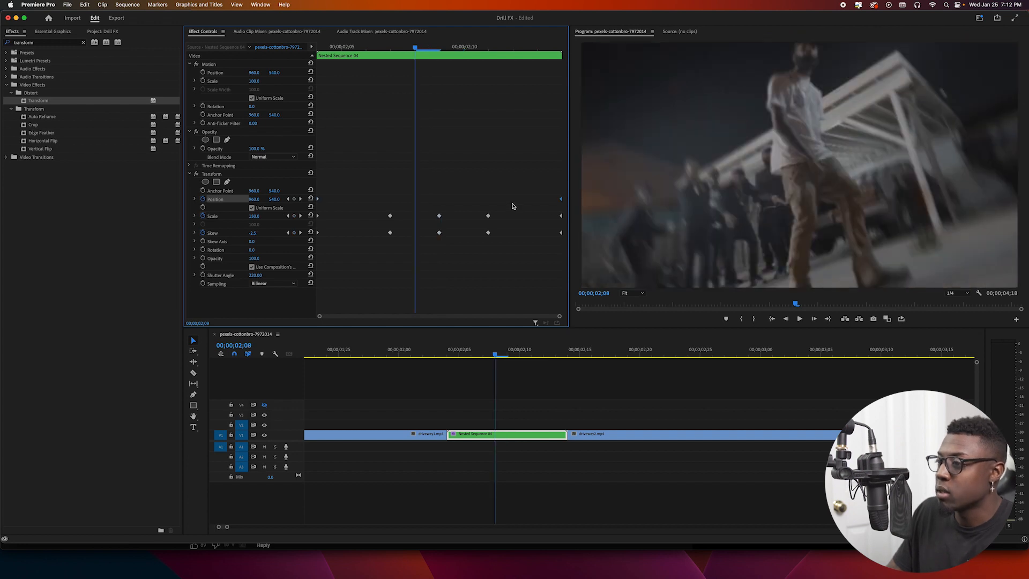
Step: Offset the Transform position differently at 00;00;02;07, 00;00;02;09 and 00;00;02;11 to shake the frame around the cut
left_click_drag(254, 199, 354, 198)
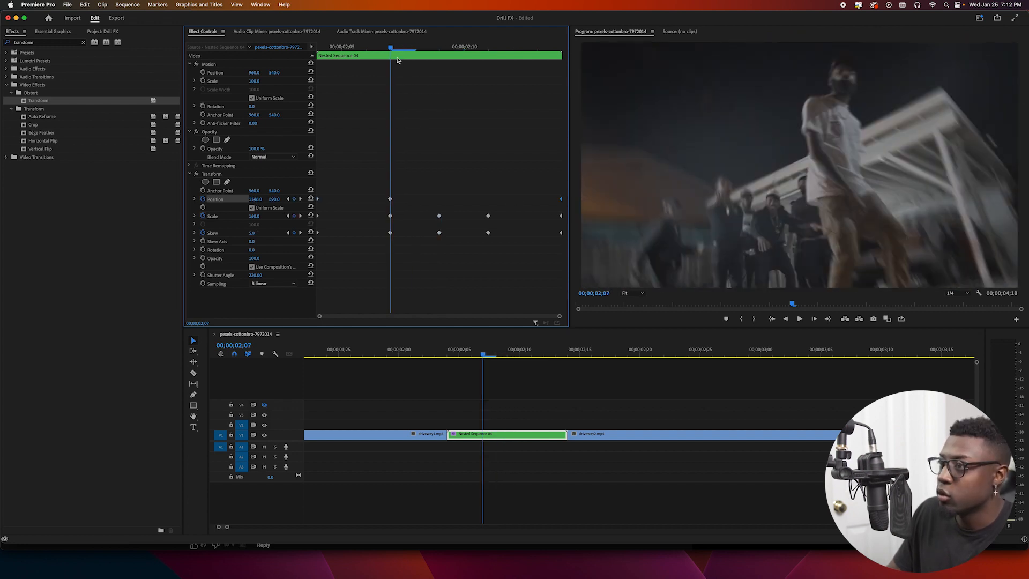
left_click_drag(402, 51, 440, 50)
left_click_drag(275, 199, 353, 199)
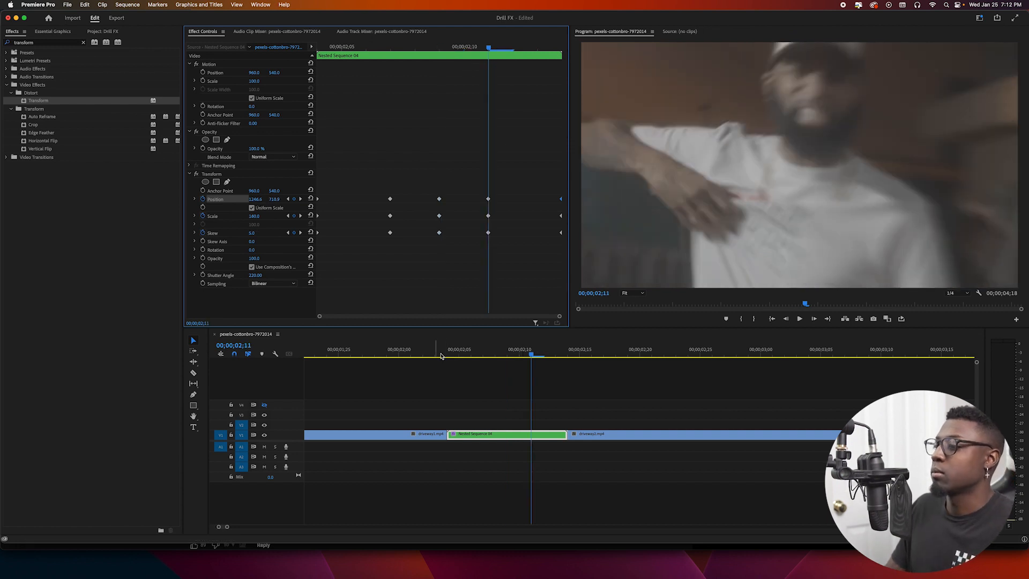
Step: Play back the zoom, skew and position shake twice, ending with the playhead at the cut, 00;00;02;09
left_click(441, 356)
key("space")
key("space")
left_click(448, 352)
key("space")
key("space")
left_click_drag(492, 351, 502, 349)
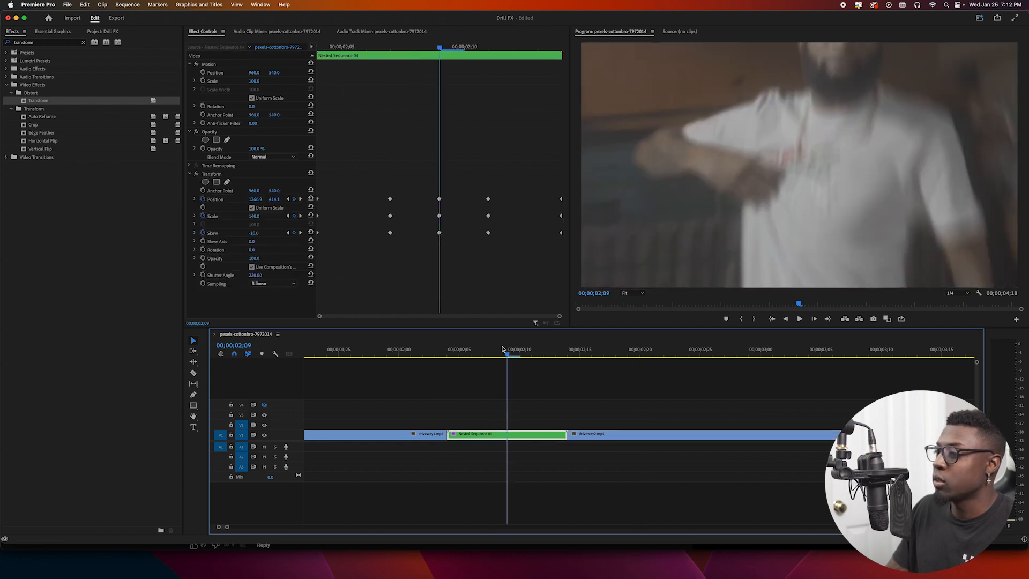
Step: Tighten the Transform keyframes around the cut, with the starting set at 00;00;02;06 and the neighbouring sets at 00;00;02;08 and 00;00;02;10, and preview it
left_click(551, 194)
left_click_drag(515, 172, 488, 239)
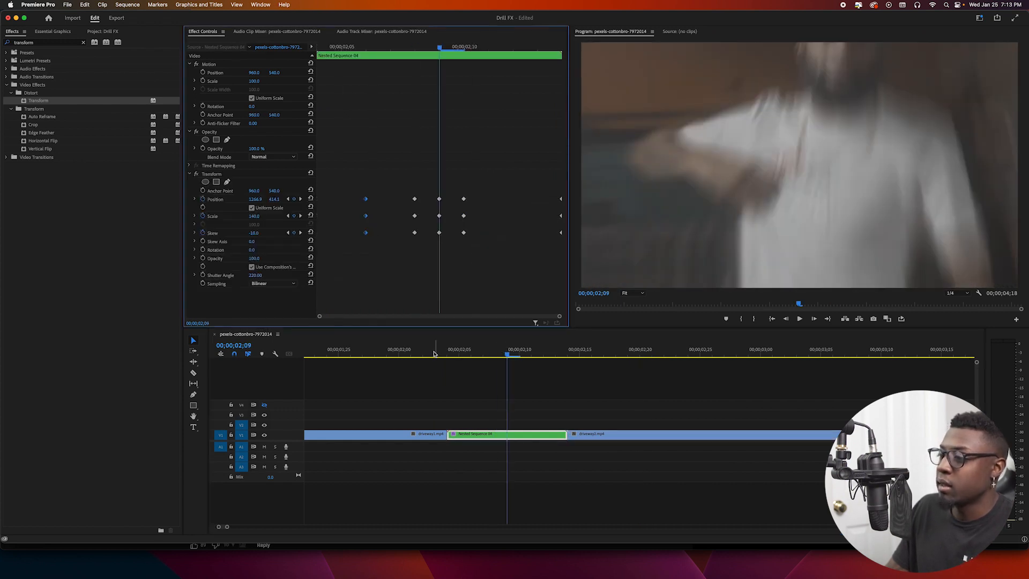
left_click(435, 351)
key("space")
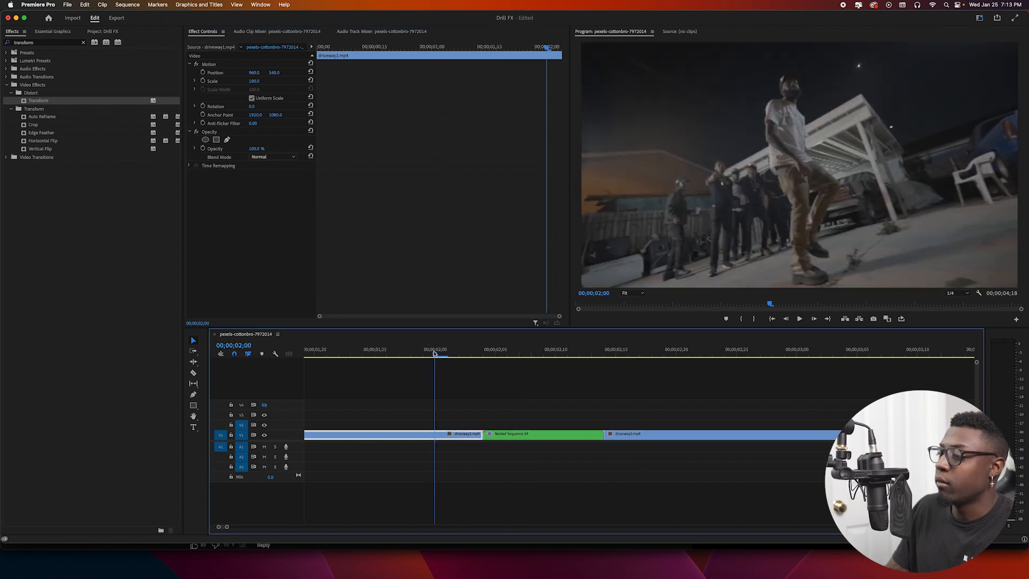
Step: Find the Arithmetic effect, apply it to the nested sequence and set its operator to Max
left_click(577, 351)
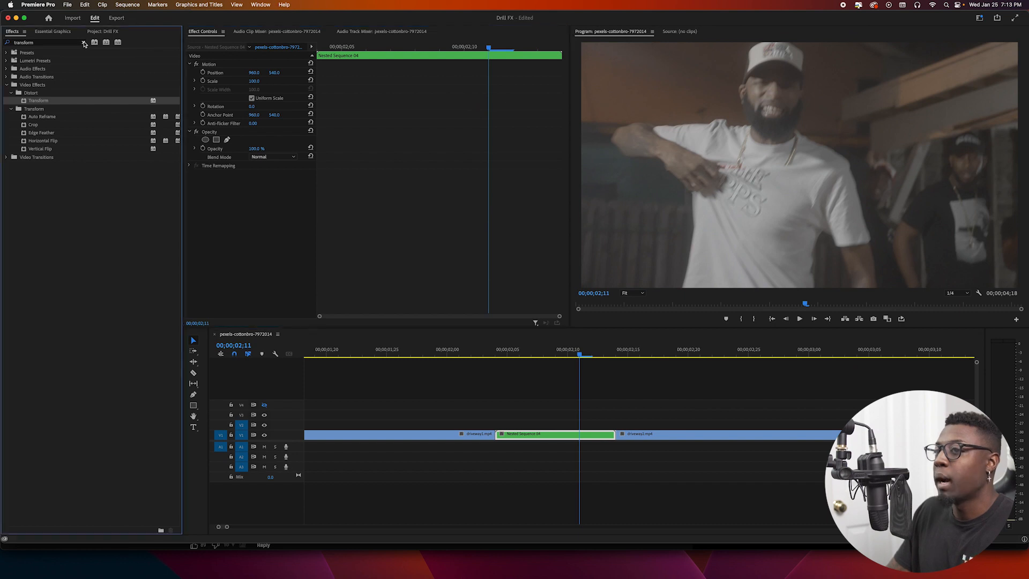
left_click(83, 42)
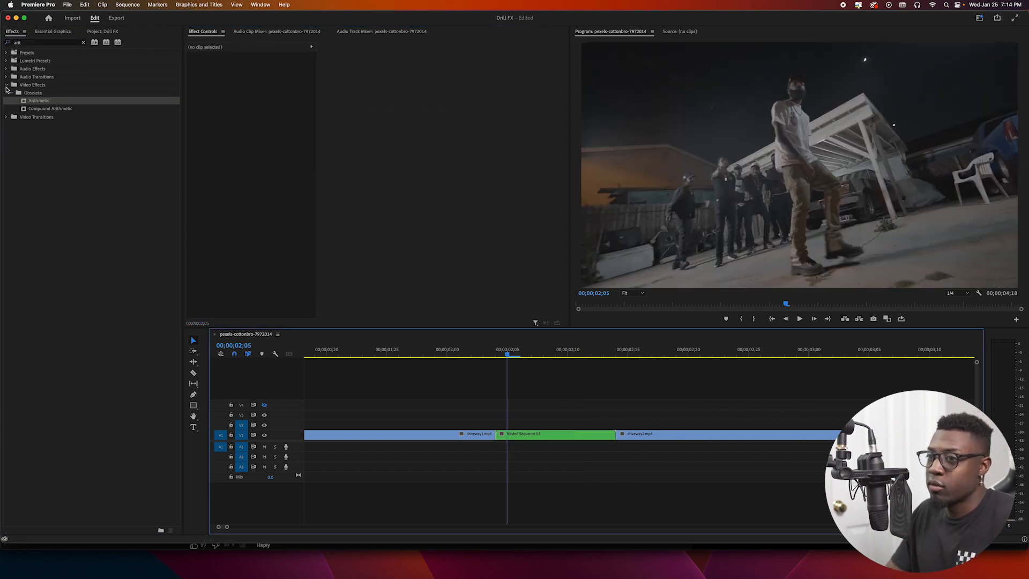
left_click_drag(38, 100, 558, 431)
left_click(558, 434)
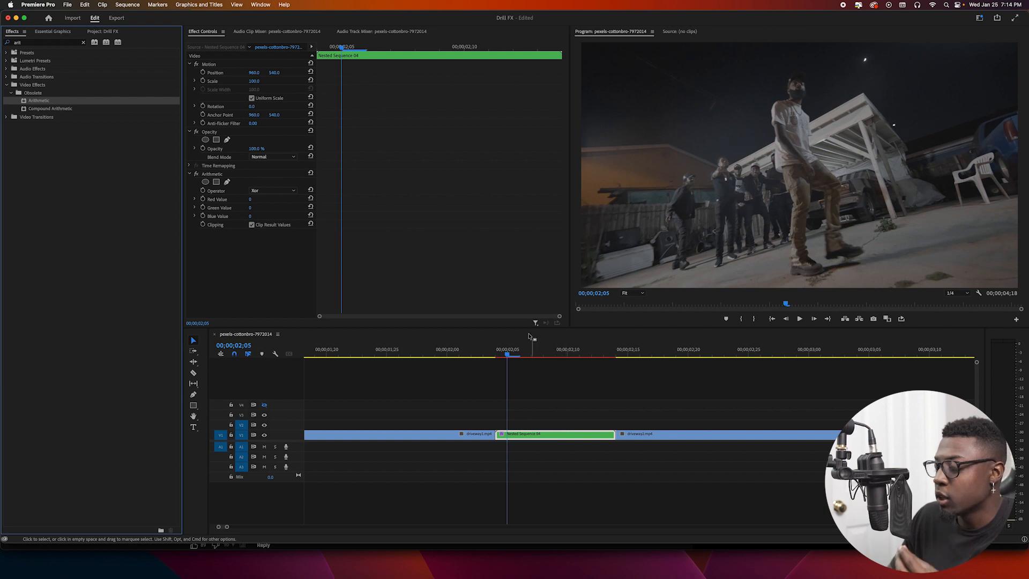
left_click(279, 191)
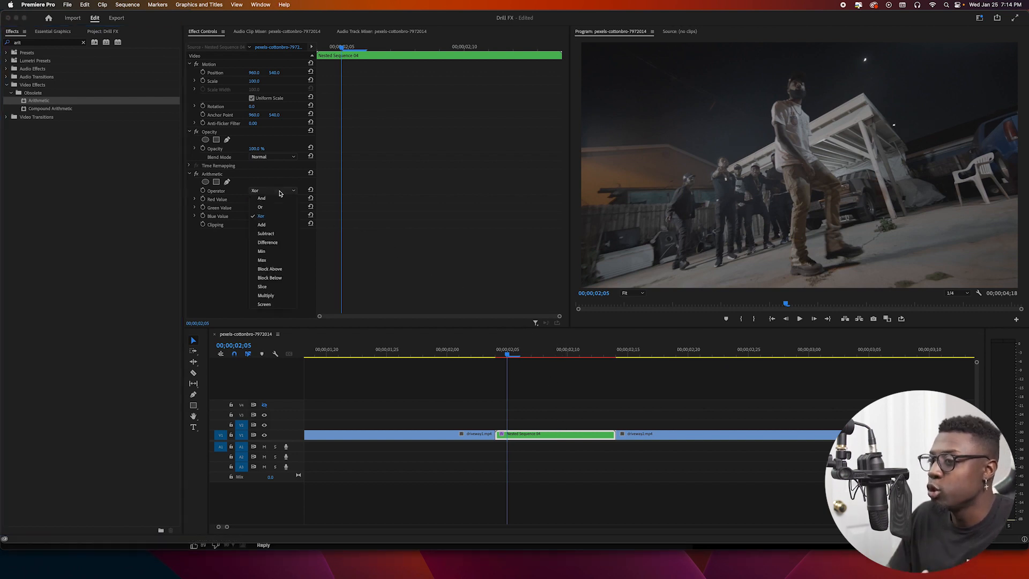
left_click(271, 261)
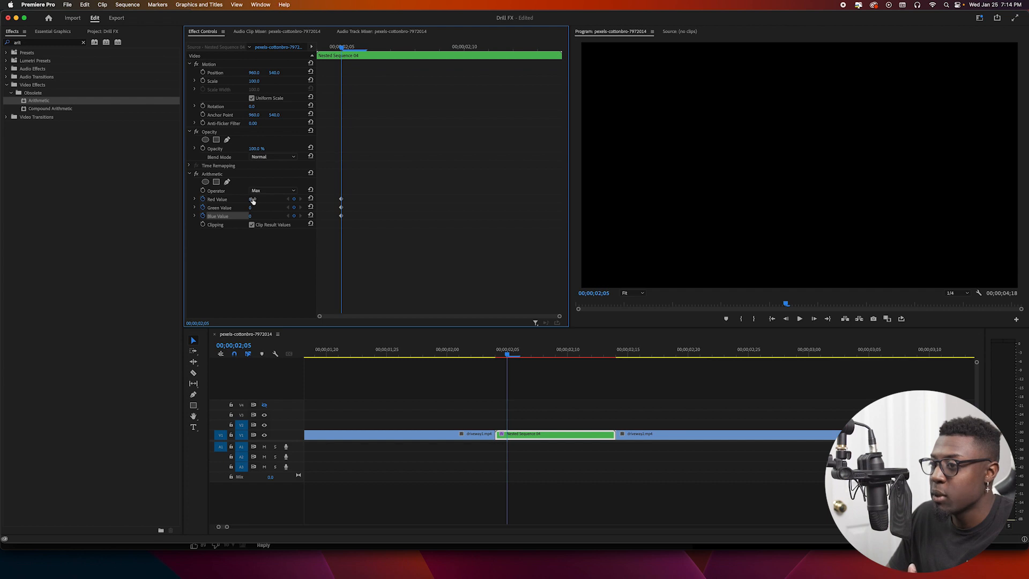
Step: Set the Arithmetic red, green and blue keyframes to 255 and move them to the start of the nested sequence
left_click_drag(252, 216, 389, 216)
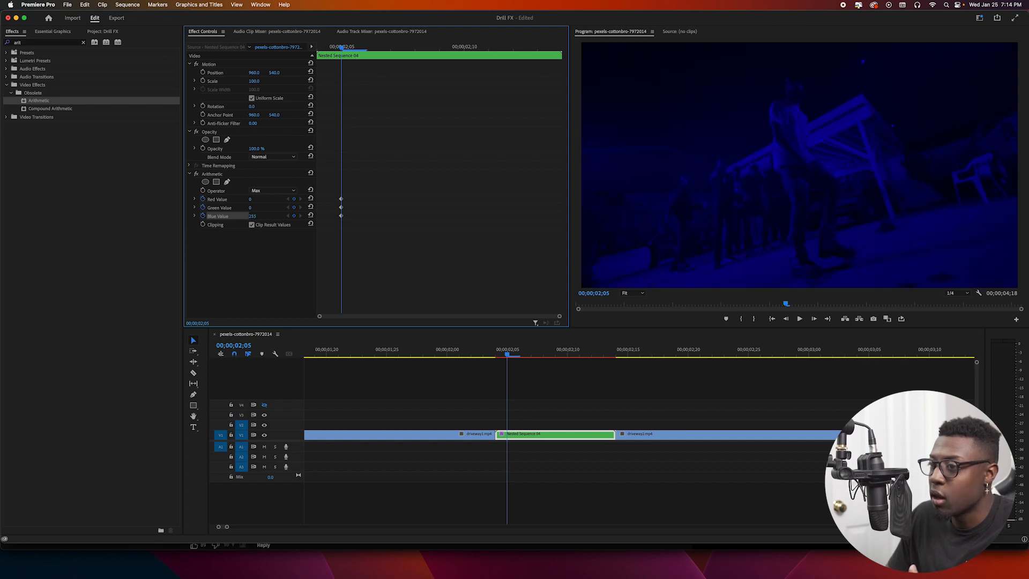
left_click_drag(253, 209, 389, 209)
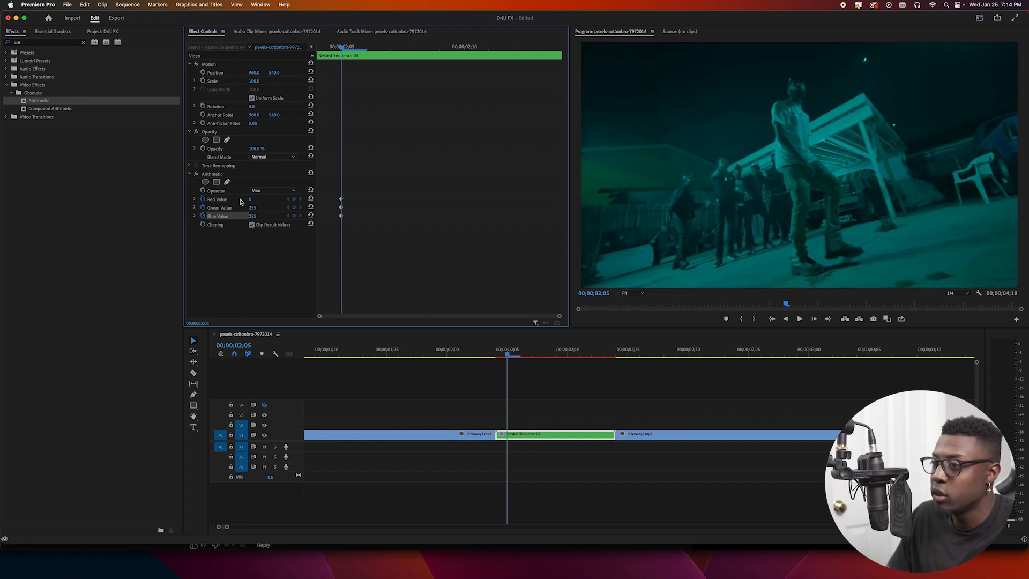
left_click_drag(371, 180, 318, 216)
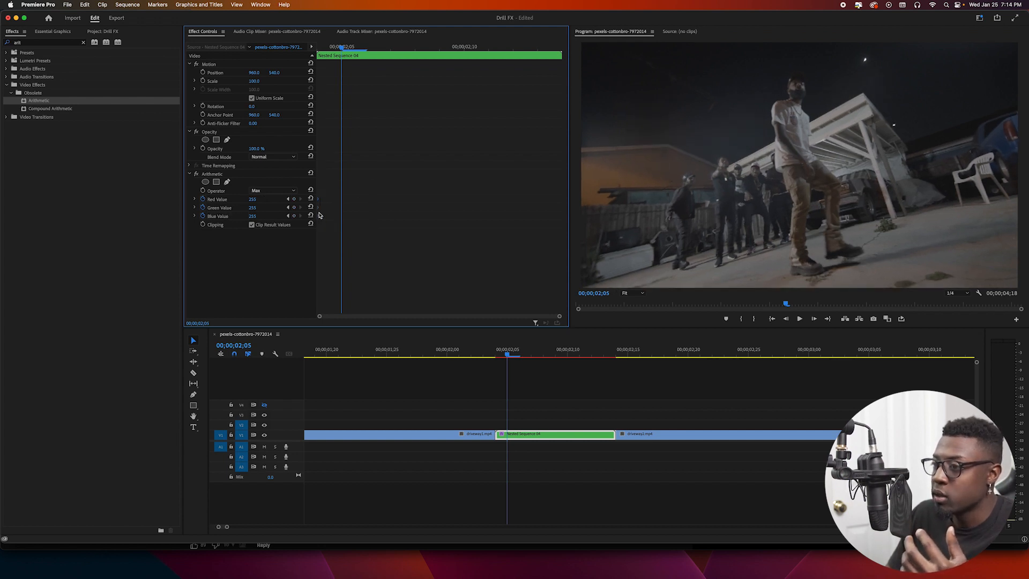
Step: Set Arithmetic green and blue to 0 at 00;00;02;05 and keyframe red at 255 on every frame through 00;00;02;13
left_click(260, 209)
type("0")
key("Tab")
type("0")
key("Return")
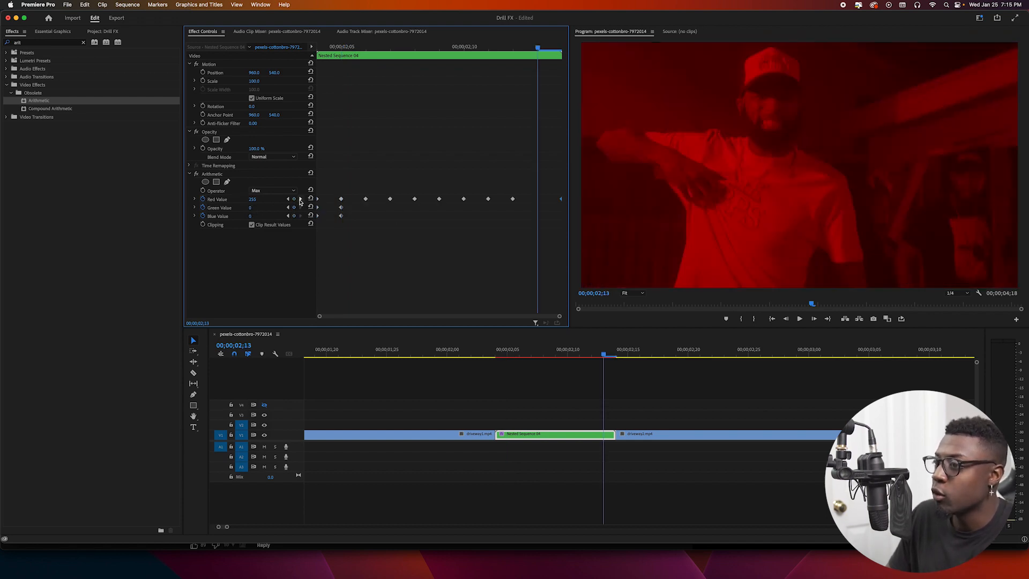
left_click(295, 199)
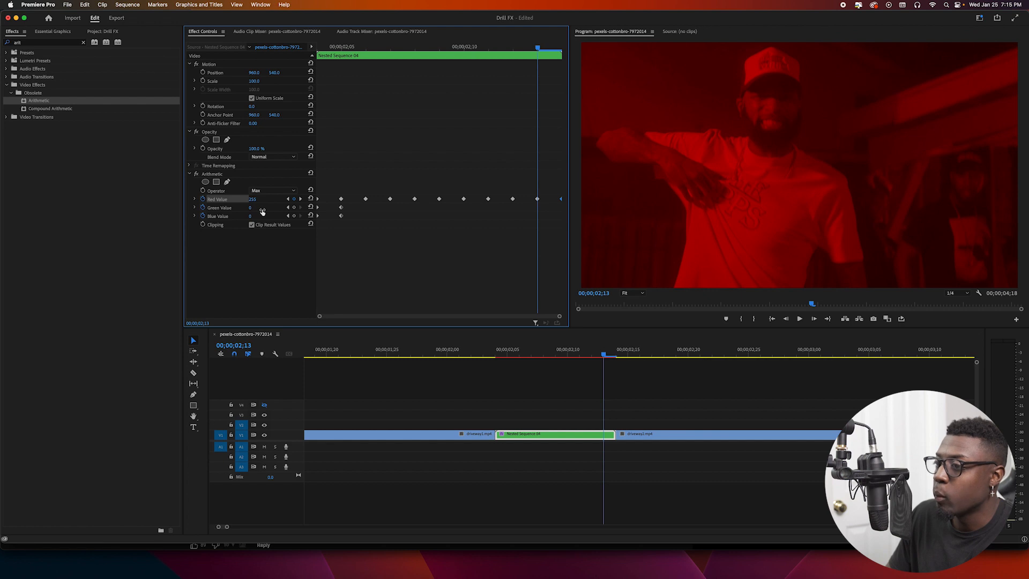
Step: Set the Arithmetic green and blue values to 255 at 00;00;02;06
left_click_drag(411, 66, 346, 192)
key("Right")
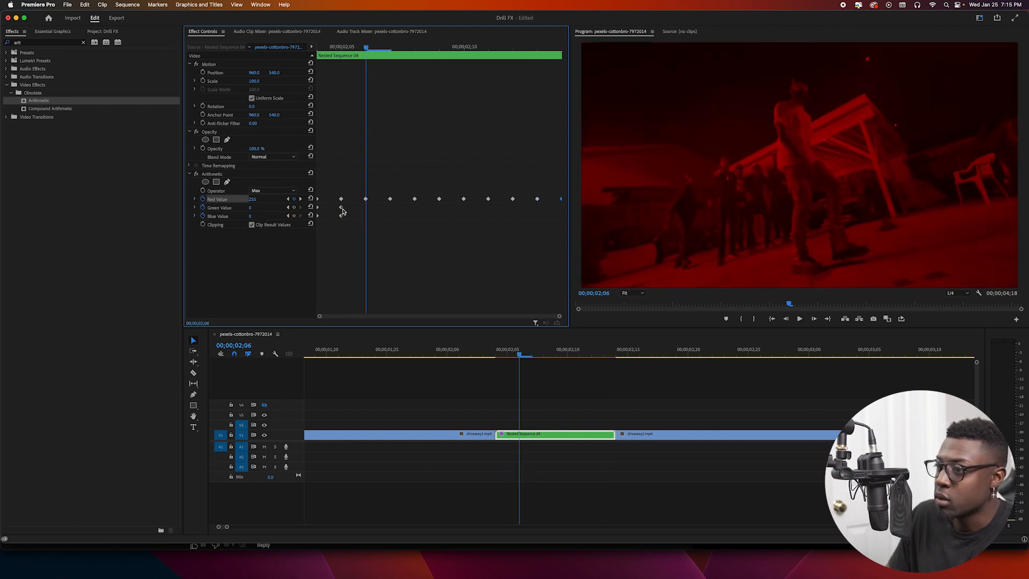
left_click(256, 207)
type("255")
key("Tab")
type("255")
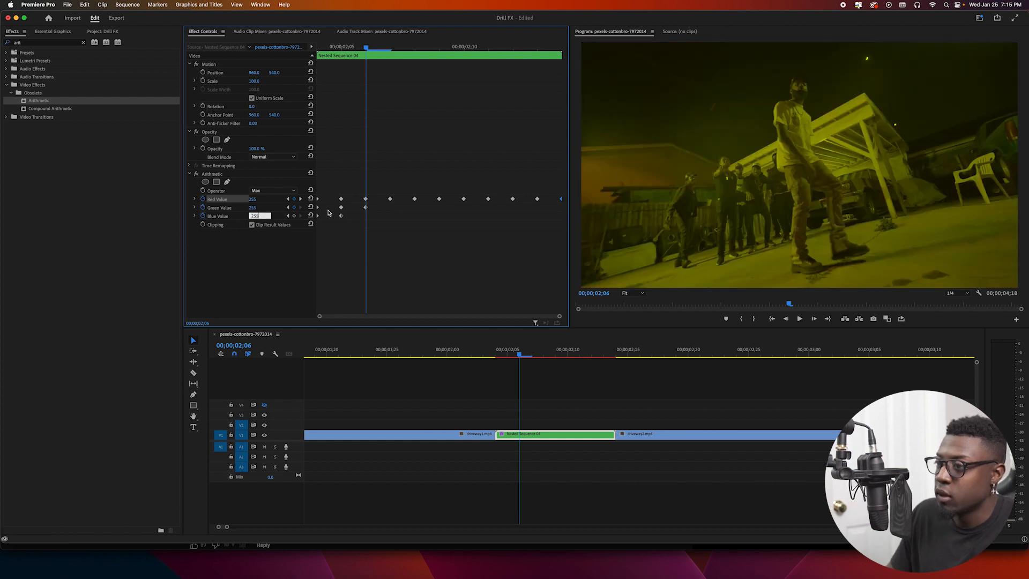
key("Return")
Step: Alternate the Arithmetic green and blue values between 0 and 255 on each following frame, starting with 0 at 00;00;02;07
key("Right")
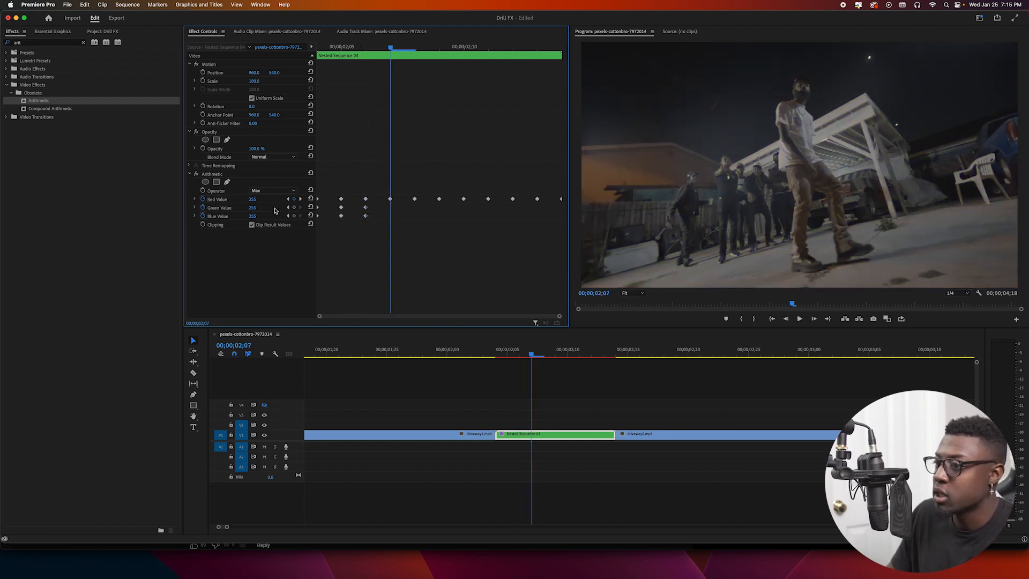
left_click_drag(255, 208, 251, 208)
key("Right")
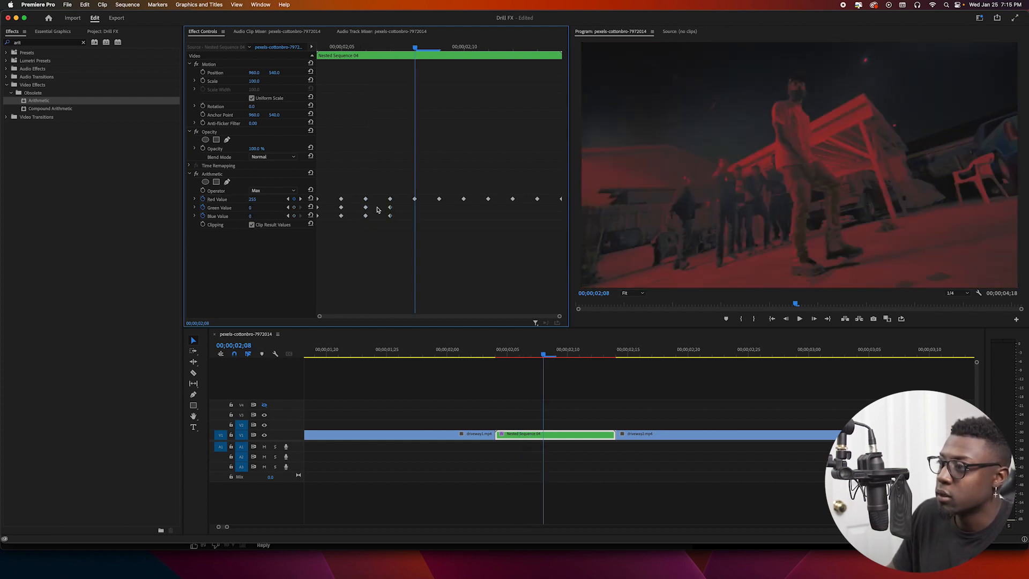
left_click(310, 207)
left_click(310, 216)
key("Right")
left_click(310, 207)
left_click(310, 215)
key("Right")
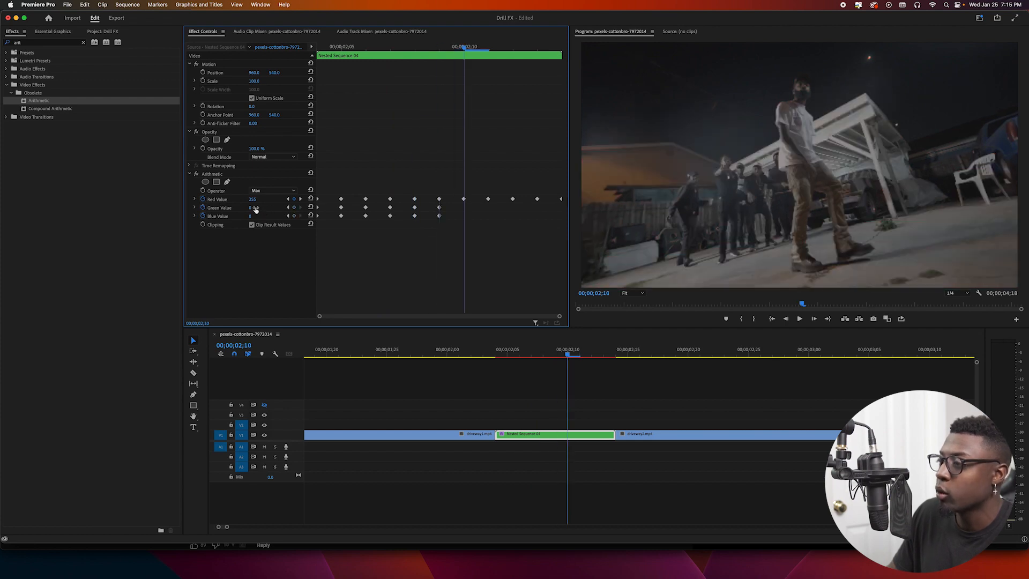
left_click_drag(256, 209, 251, 208)
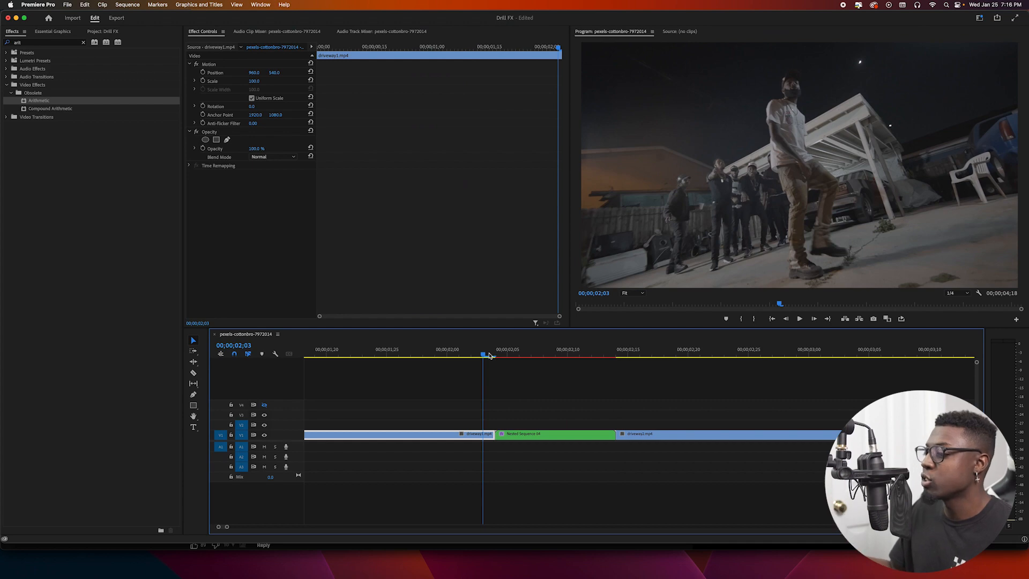
Step: Play back the red flicker transition and step frame by frame through the nested sequence's Arithmetic keyframes
key("space")
key("space")
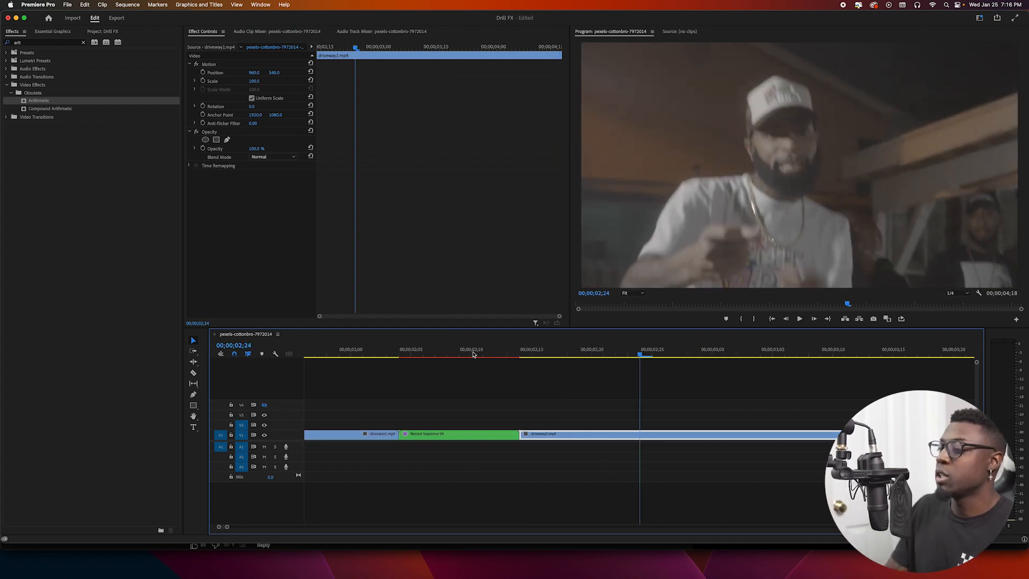
left_click(397, 355)
left_click_drag(398, 358, 460, 354)
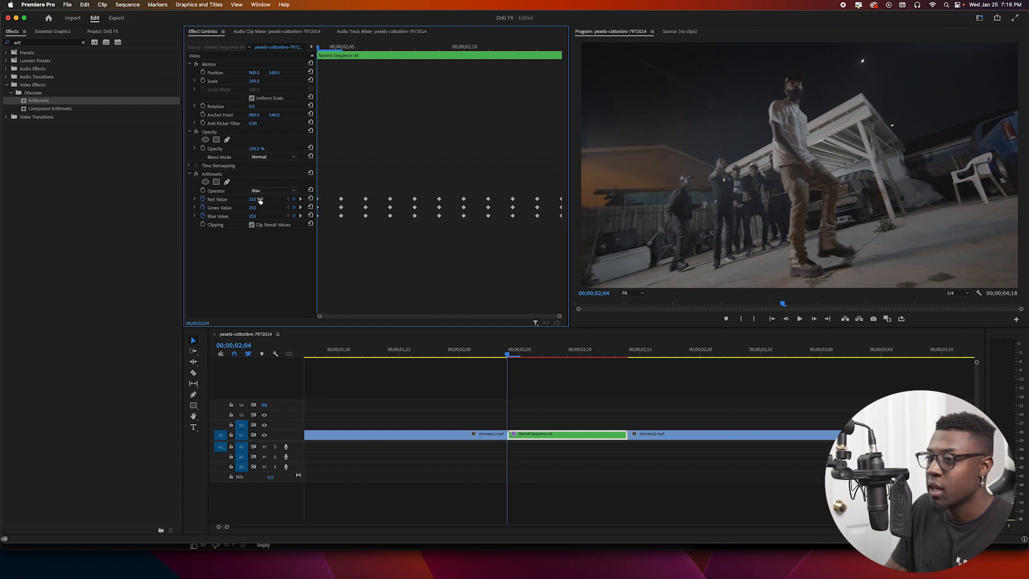
key("Right")
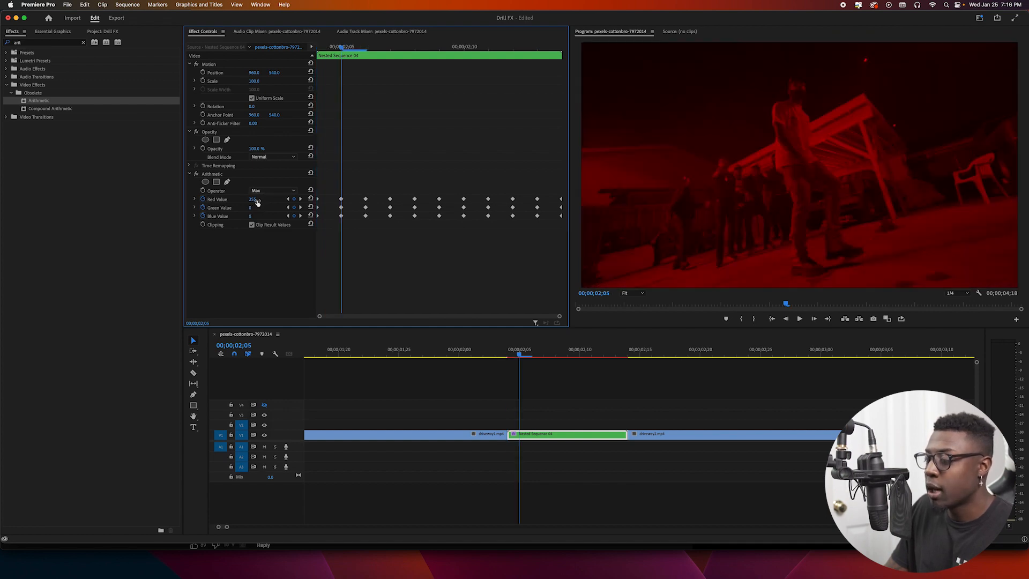
key("Right")
key("Right")
key("Right")
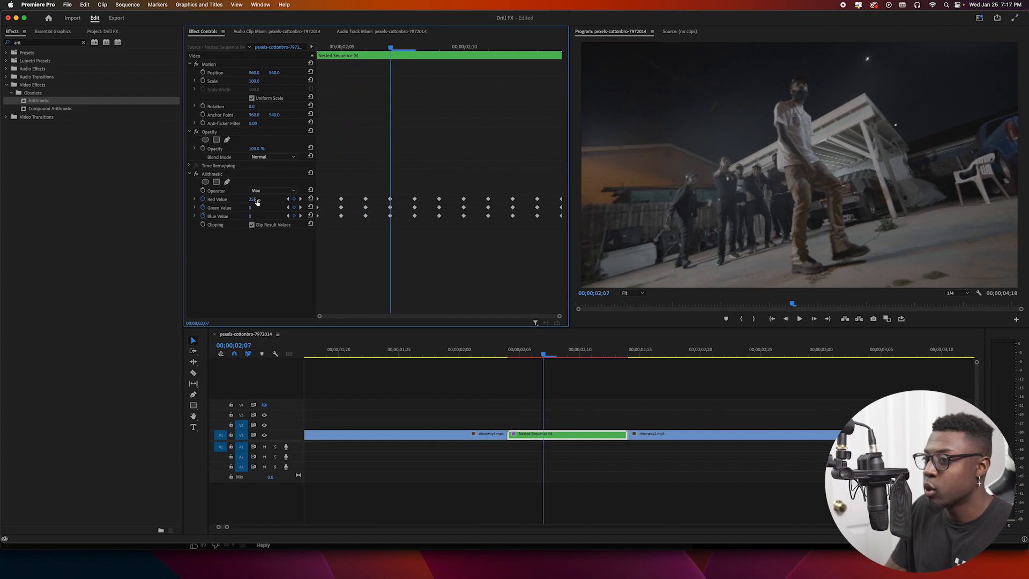
key("Right")
key("Right")
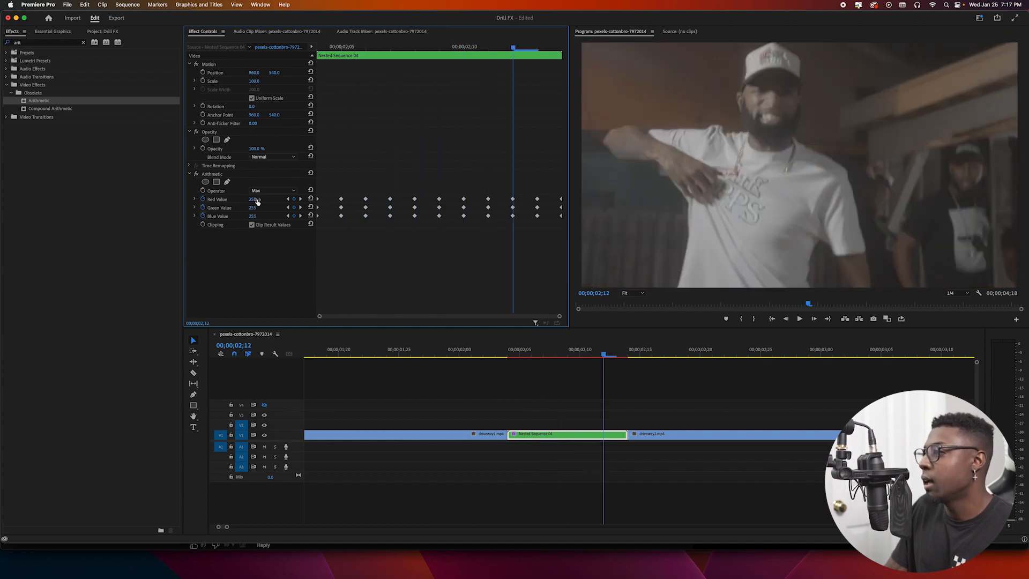